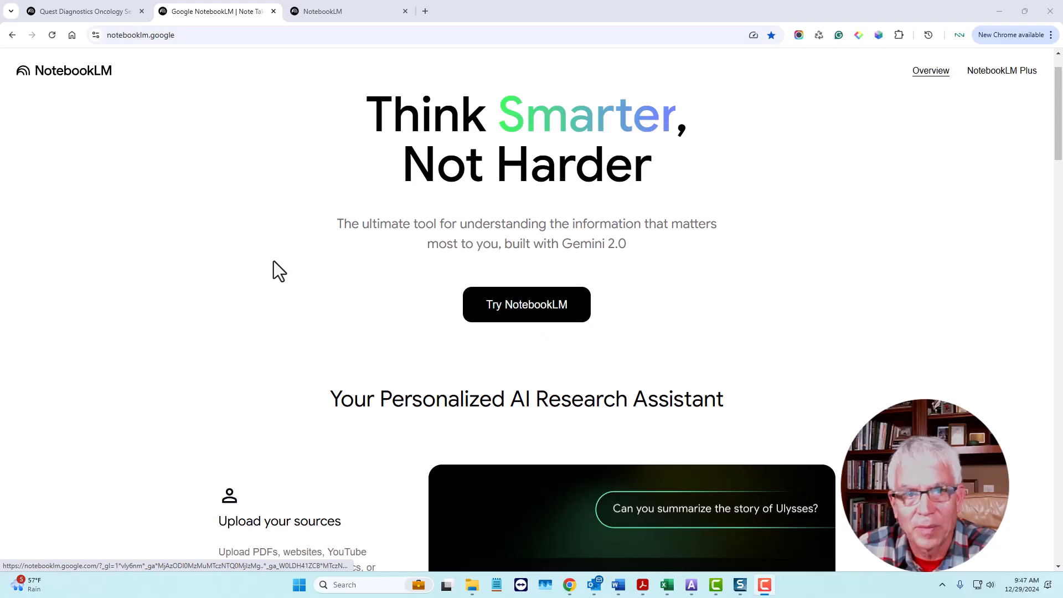
# Step: Open the Quest Diagnostics Oncology Services notebook and look over its sources and the options for adding sources
pyautogui.click(98, 16)
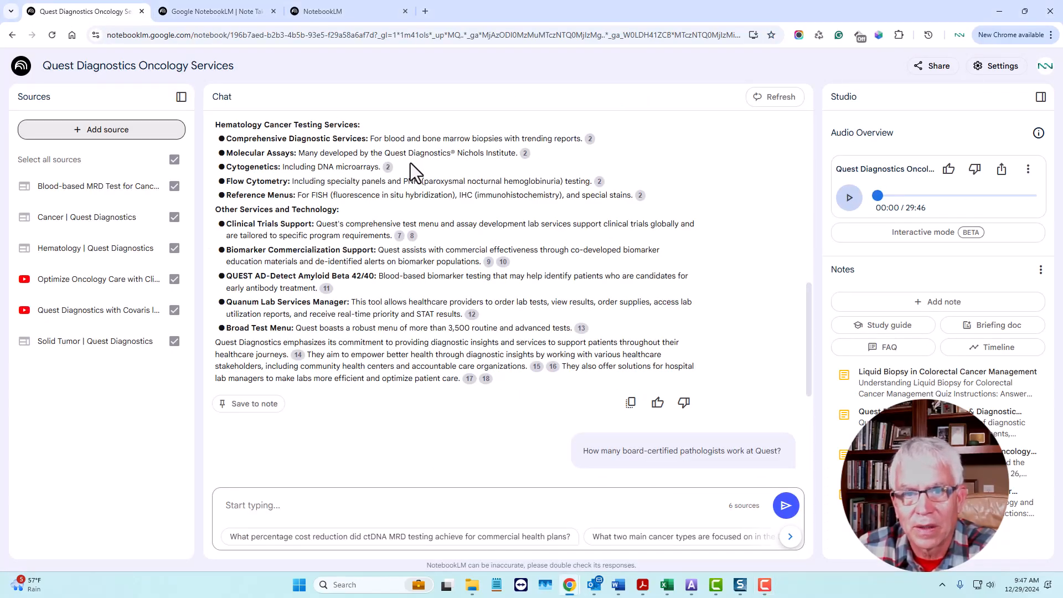
pyautogui.scroll(10, 539, 349)
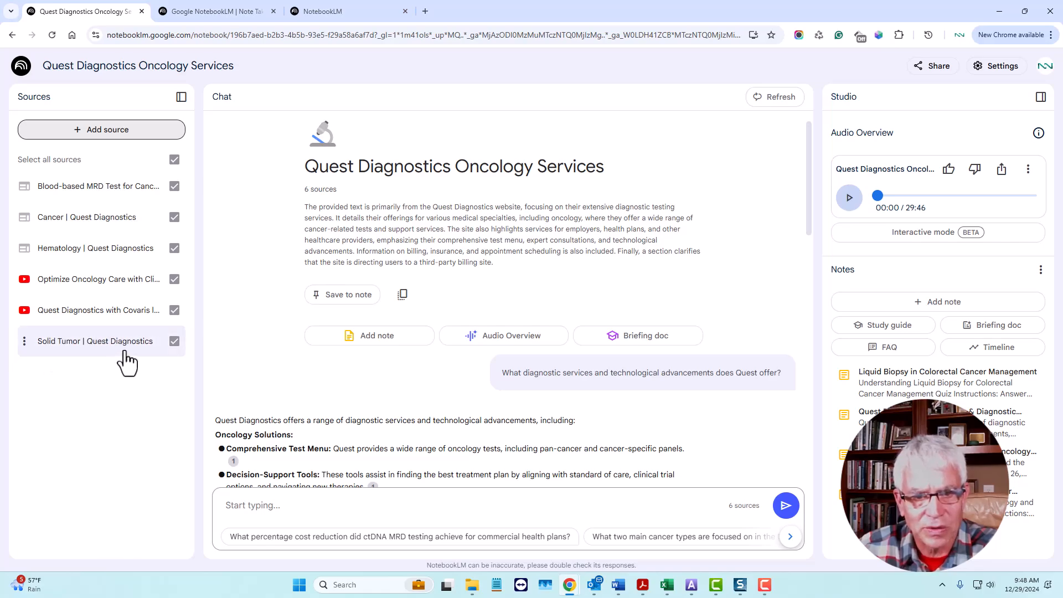
pyautogui.click(129, 134)
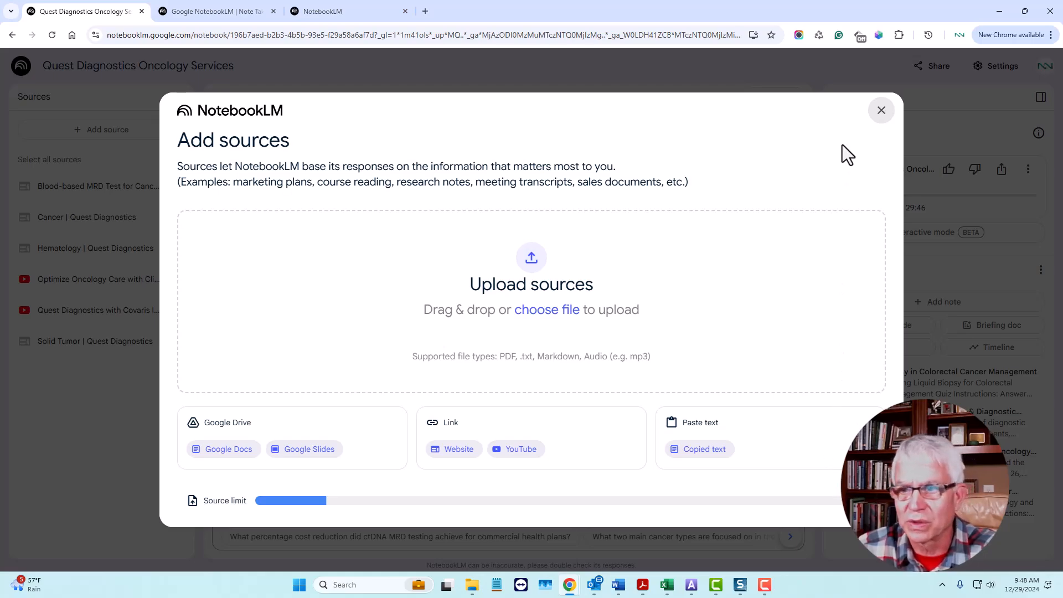
pyautogui.click(881, 111)
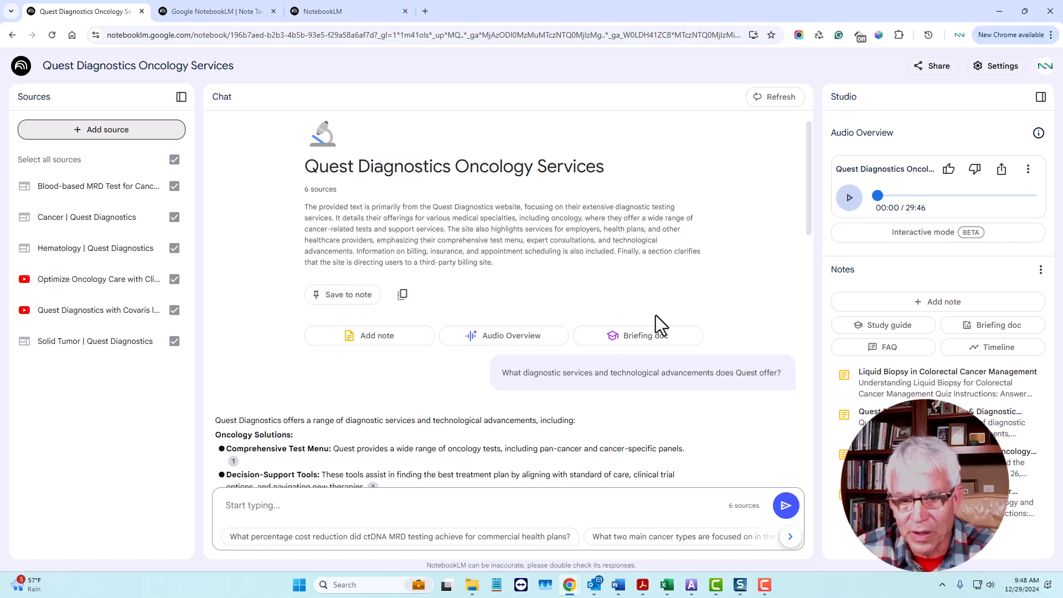
# Step: Read the chat answer about Quest's diagnostic services and technological advancements, and check a source citation under Biomarker Commercialization Support
pyautogui.scroll(-2, 655, 315)
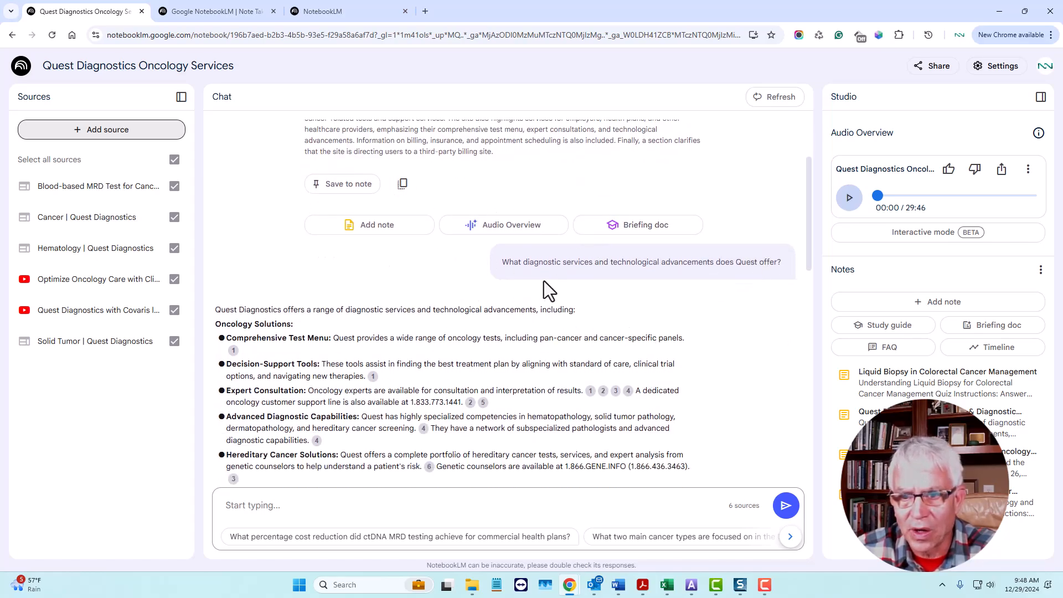
pyautogui.scroll(-1, 623, 313)
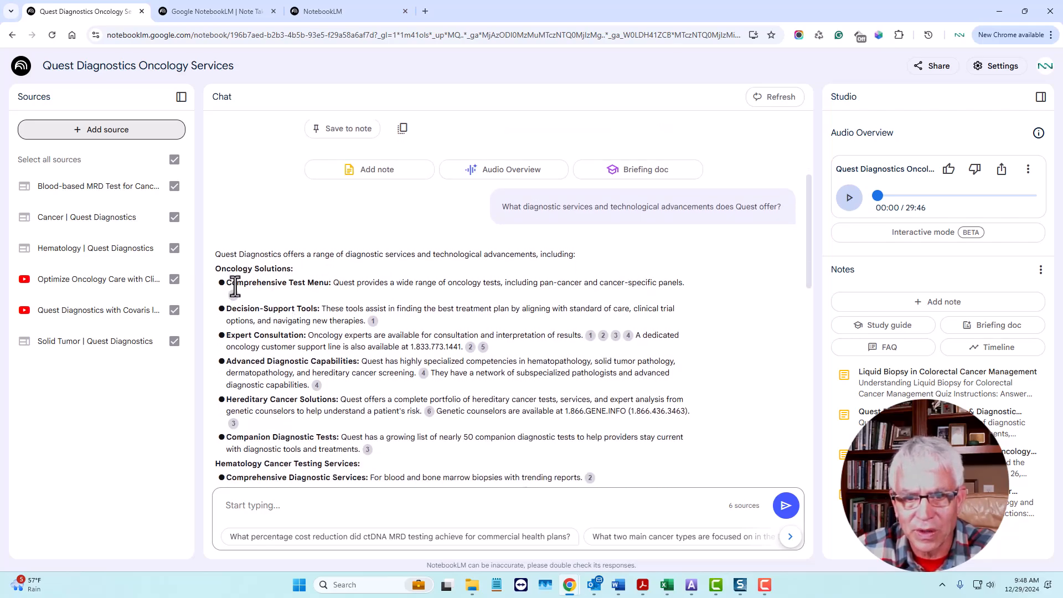
pyautogui.scroll(-1, 264, 290)
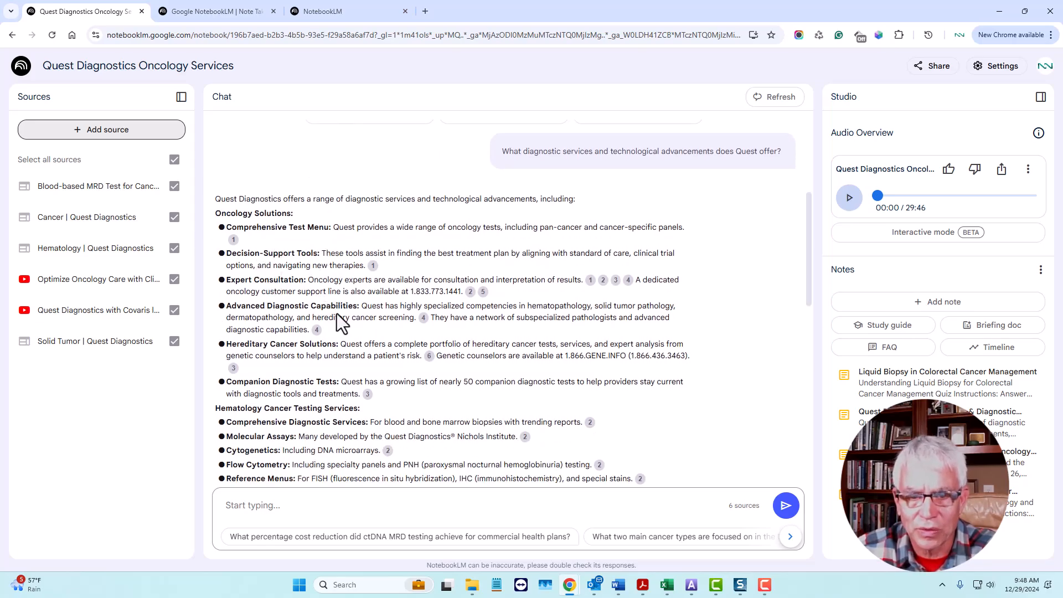
pyautogui.scroll(-2, 337, 313)
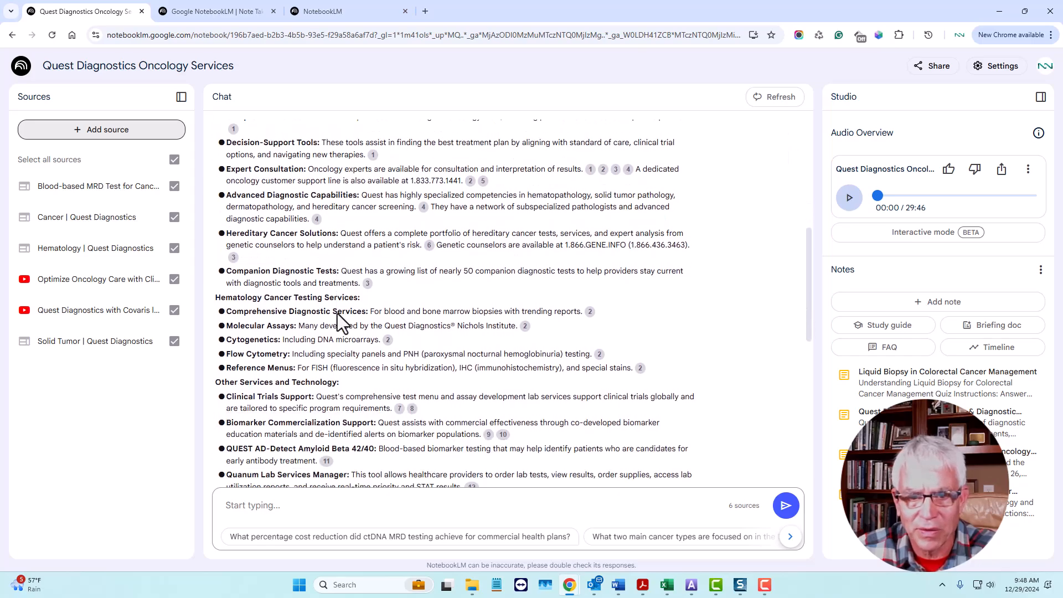
pyautogui.scroll(-2, 337, 314)
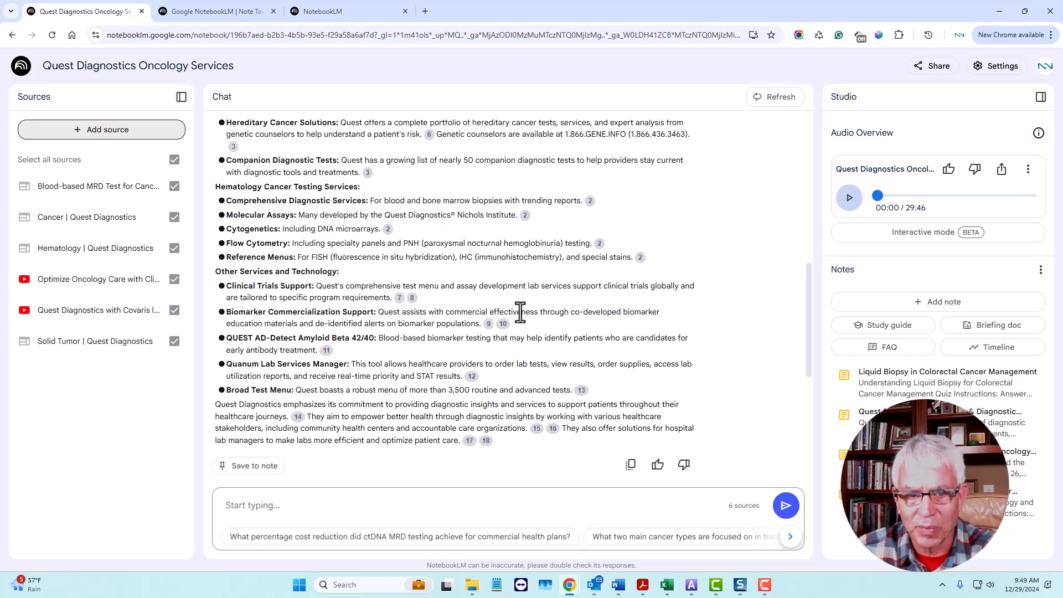
pyautogui.moveTo(502, 323)
pyautogui.scroll(1, 501, 324)
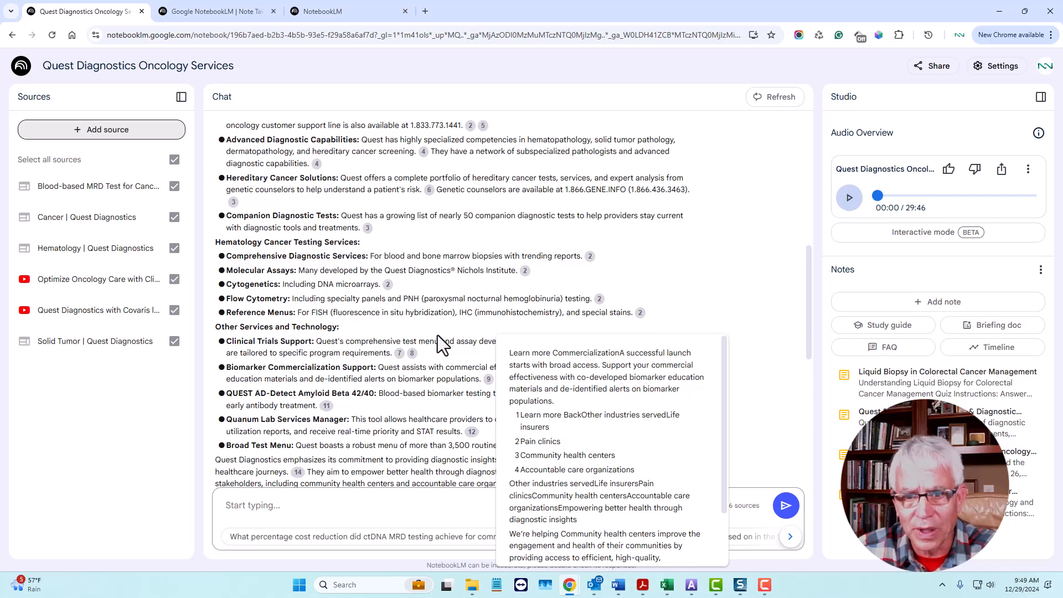
pyautogui.scroll(4, 438, 340)
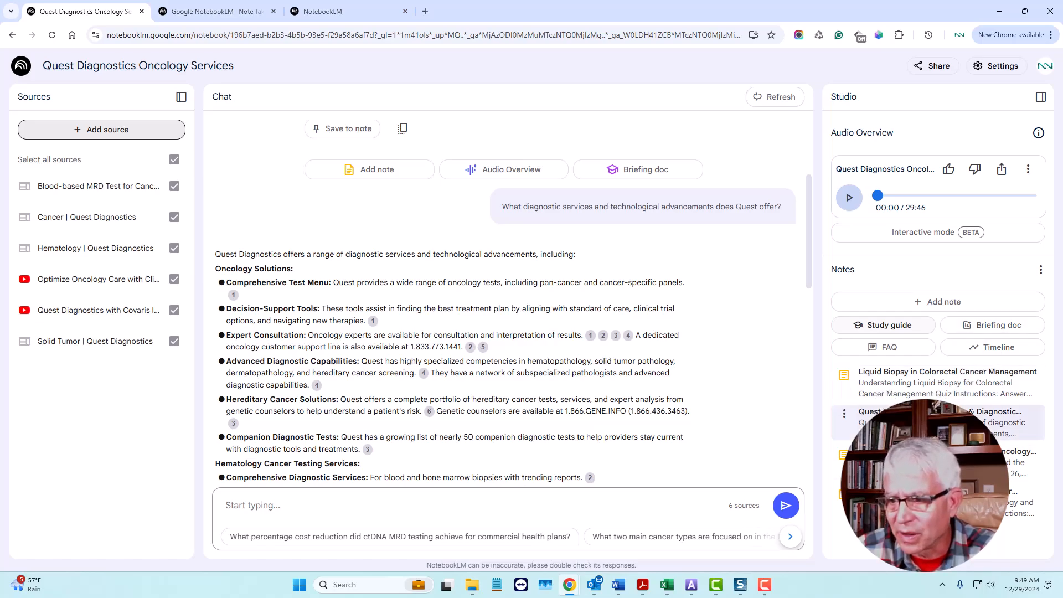
# Step: View the saved Liquid Biopsy in Colorectal Cancer Management note and close it
pyautogui.click(888, 390)
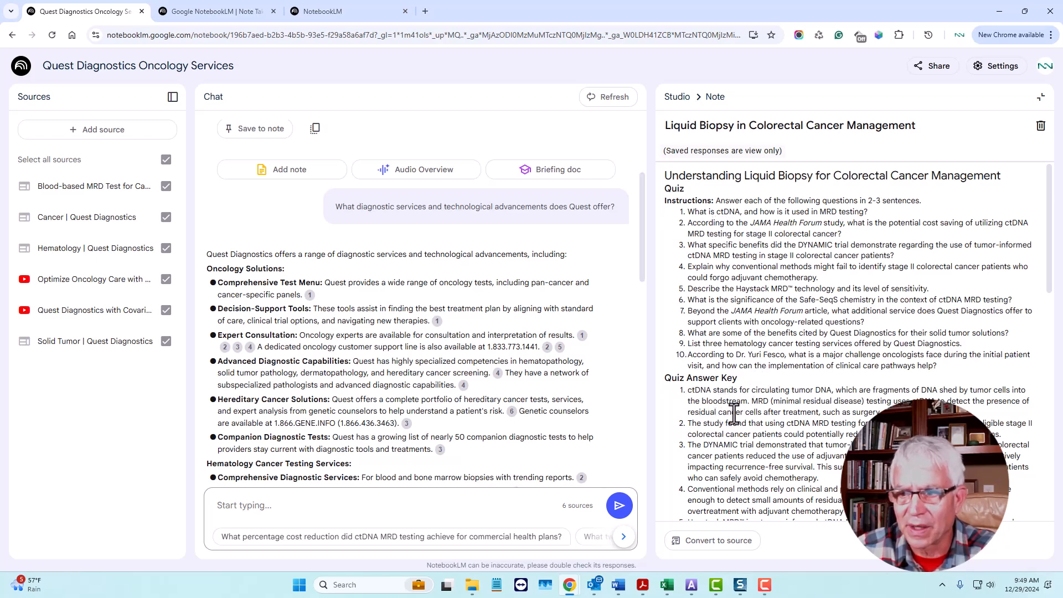
pyautogui.click(1040, 97)
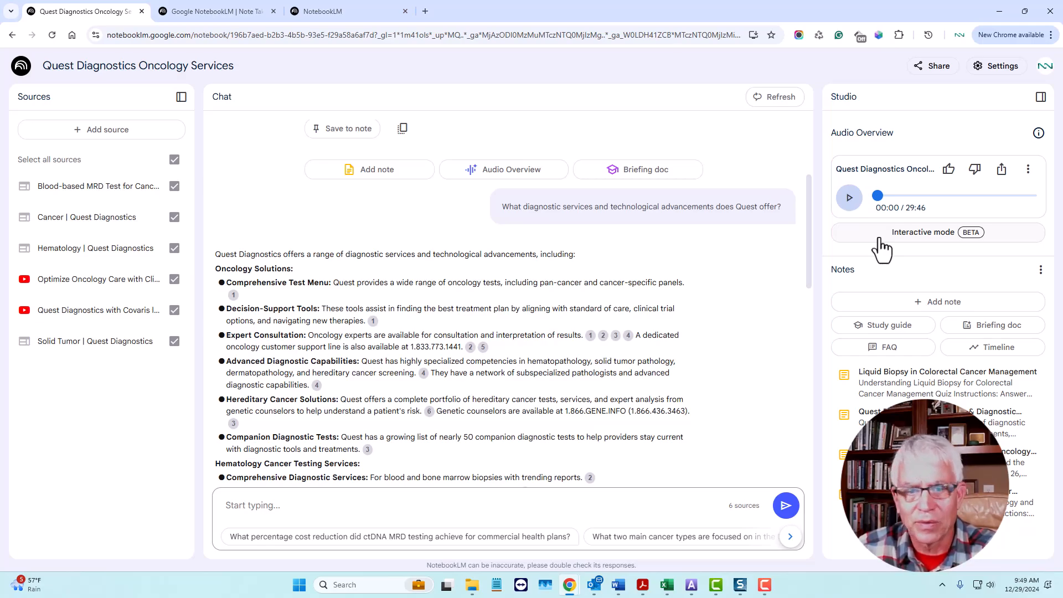
# Step: Play a short part of the notebook's Audio Overview, pause it, and view its public sharing options
pyautogui.click(848, 197)
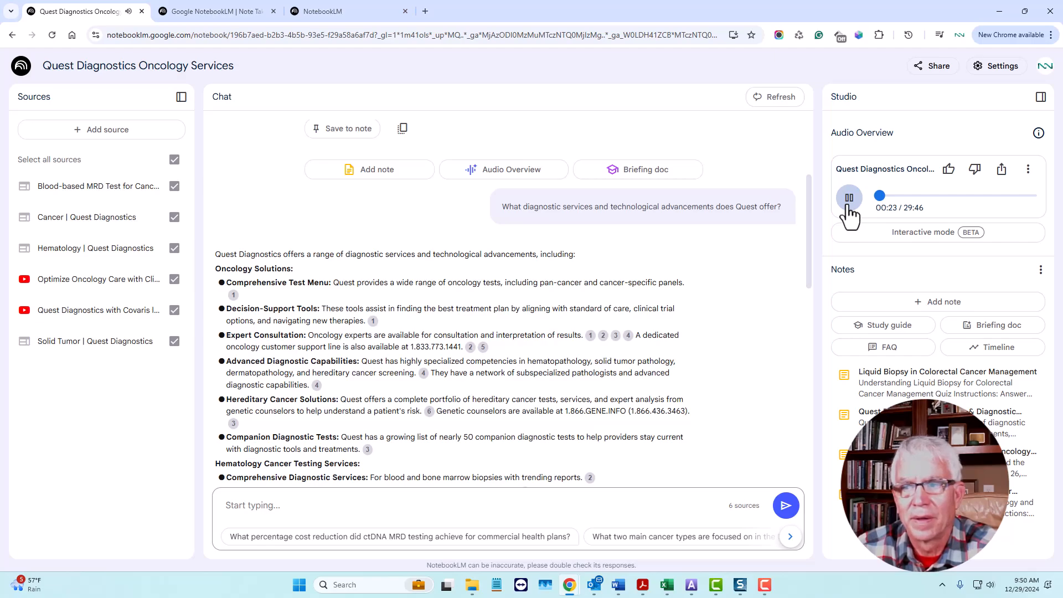
pyautogui.click(847, 205)
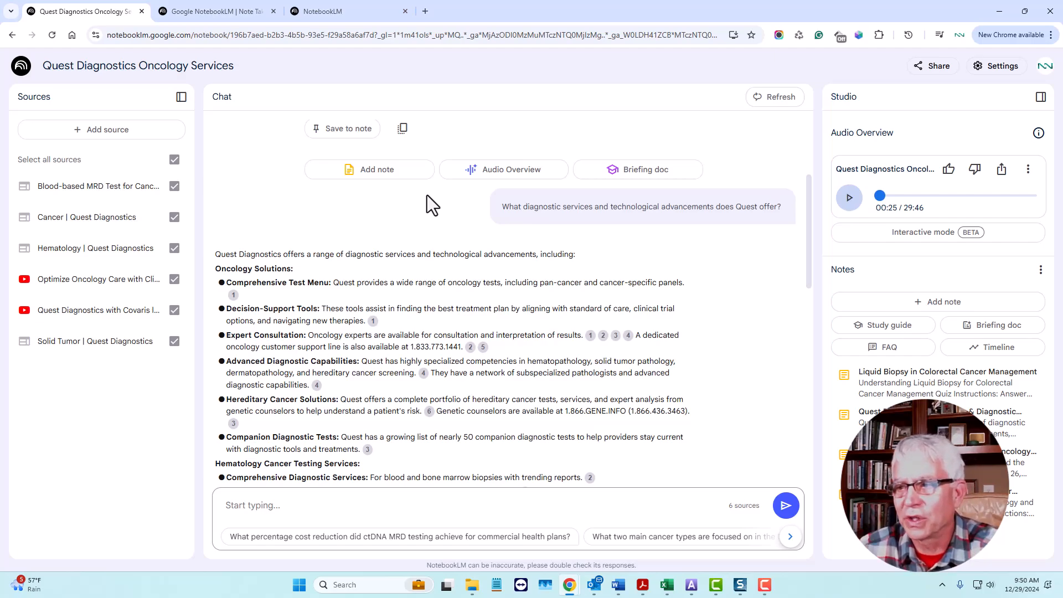
pyautogui.click(1001, 170)
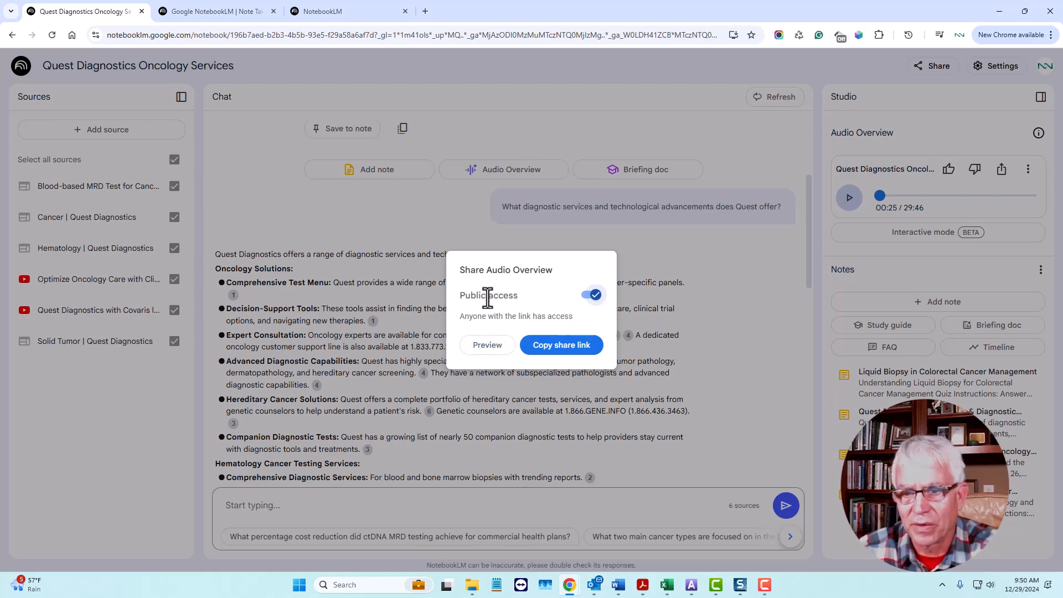
pyautogui.click(571, 355)
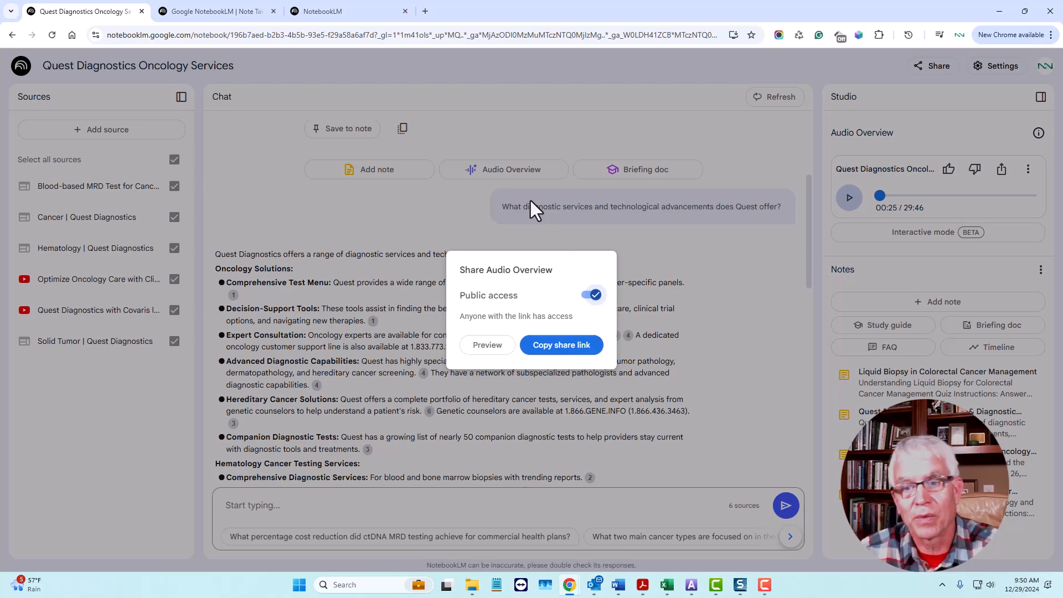
pyautogui.click(769, 251)
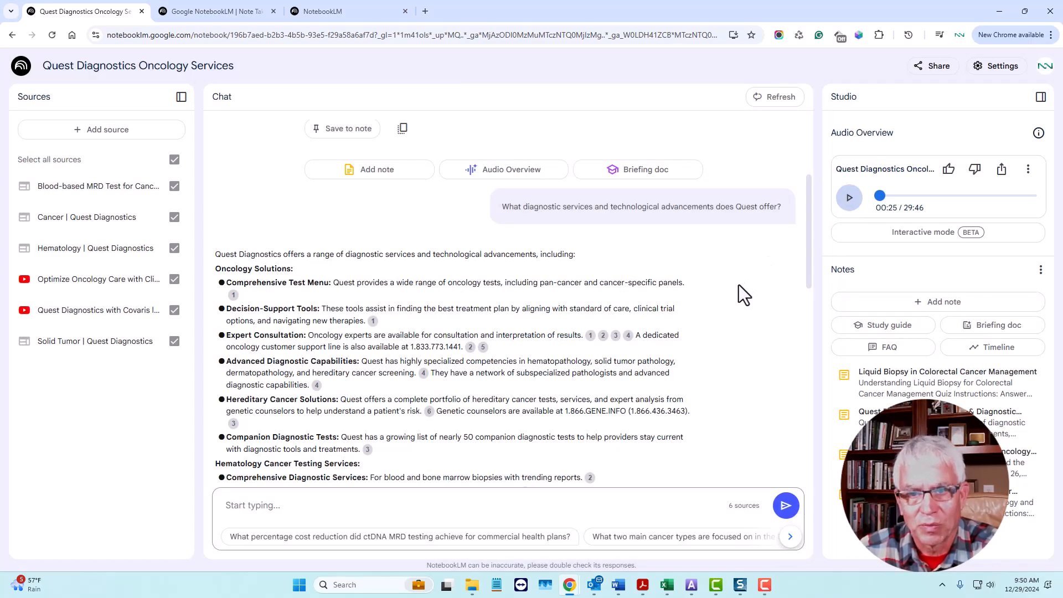
pyautogui.scroll(3, 736, 288)
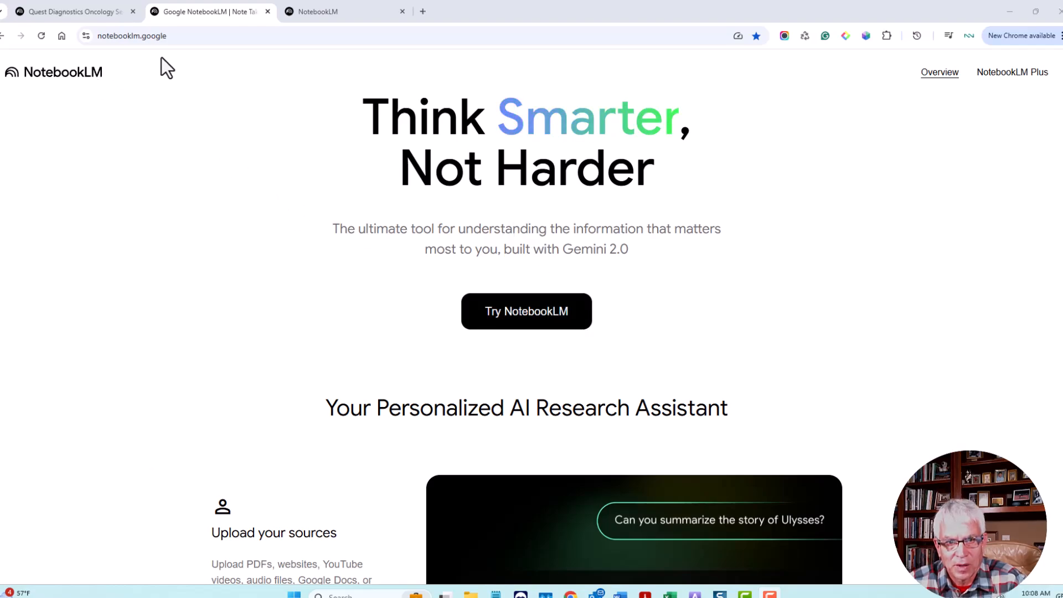
# Step: Start NotebookLM, create a new notebook, and choose a YouTube link as its first source
pyautogui.click(509, 323)
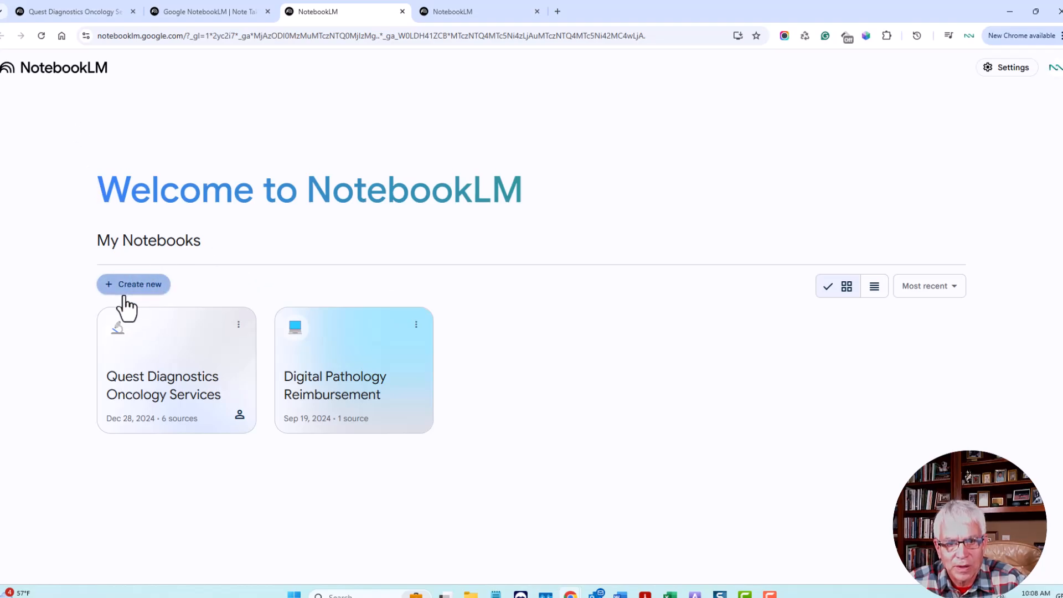
pyautogui.click(141, 288)
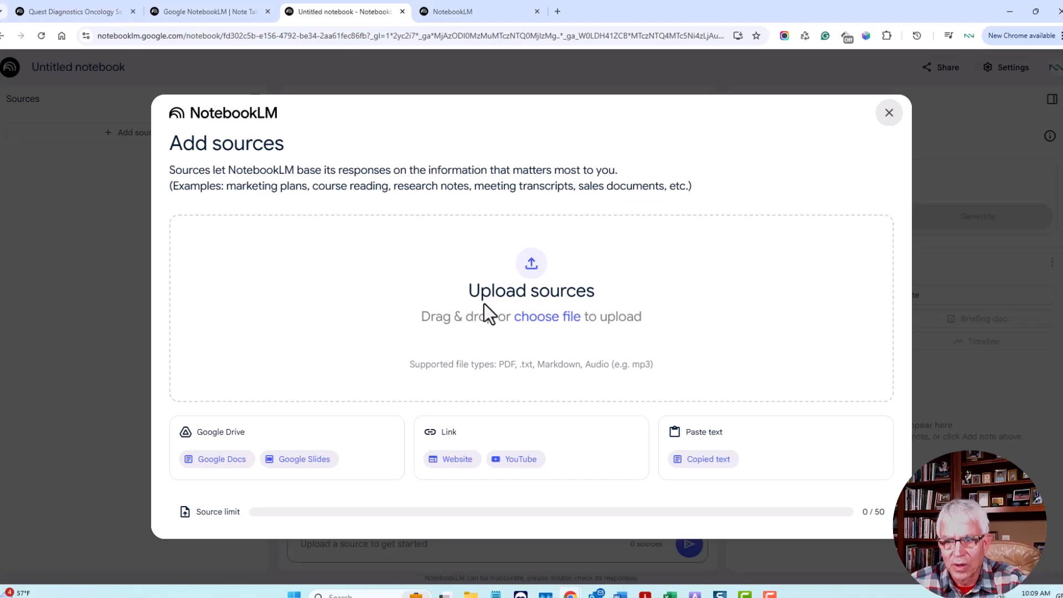
pyautogui.click(521, 460)
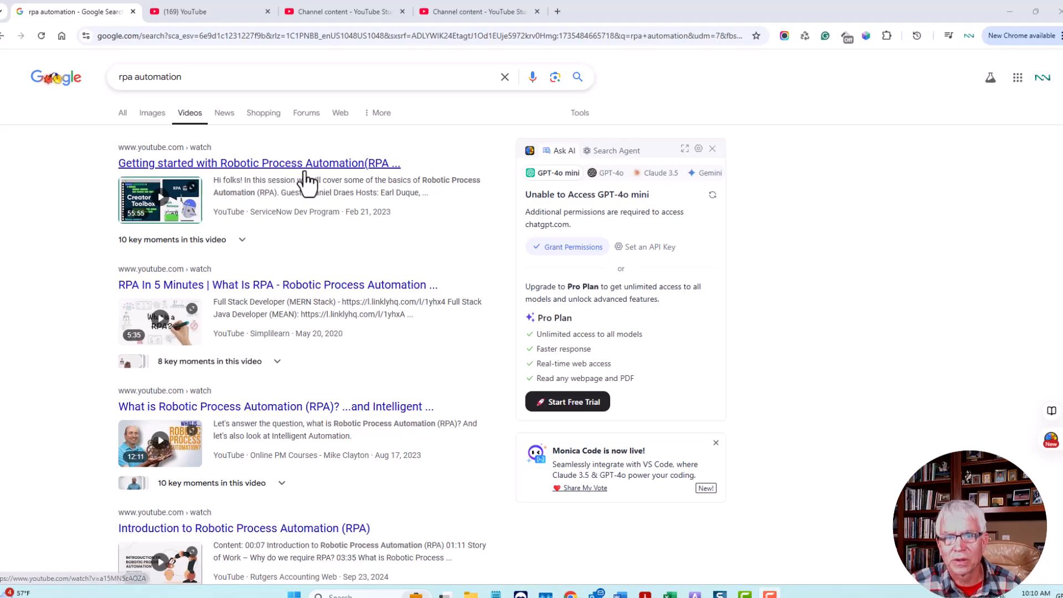
# Step: Open the video "Getting started with Robotic Process Automation(RPA)" from the rpa automation search results and copy its share link
pyautogui.click(270, 168)
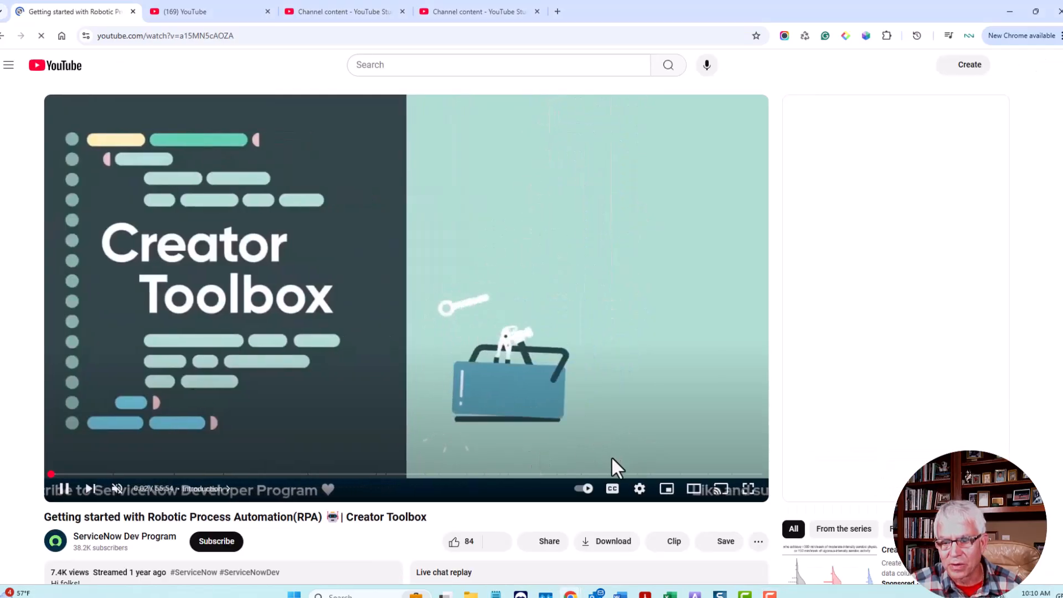
pyautogui.scroll(-1, 603, 462)
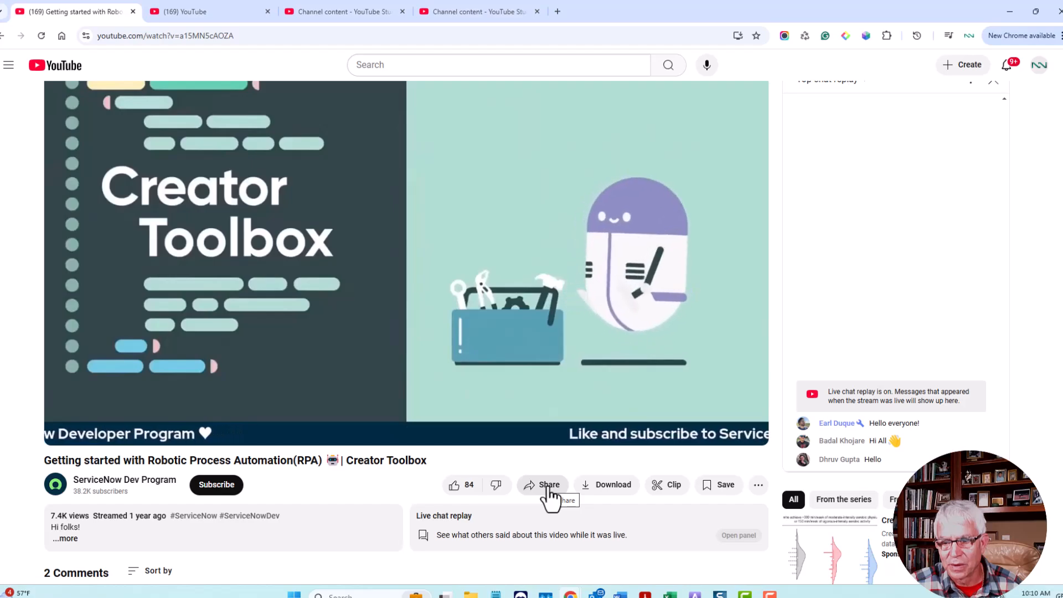
pyautogui.click(546, 487)
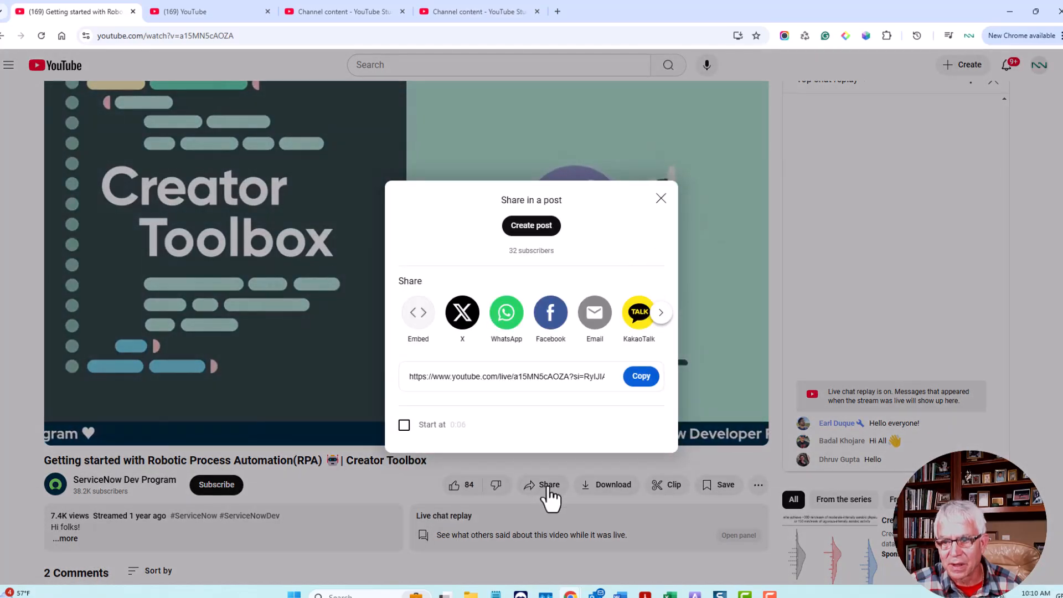
pyautogui.click(640, 378)
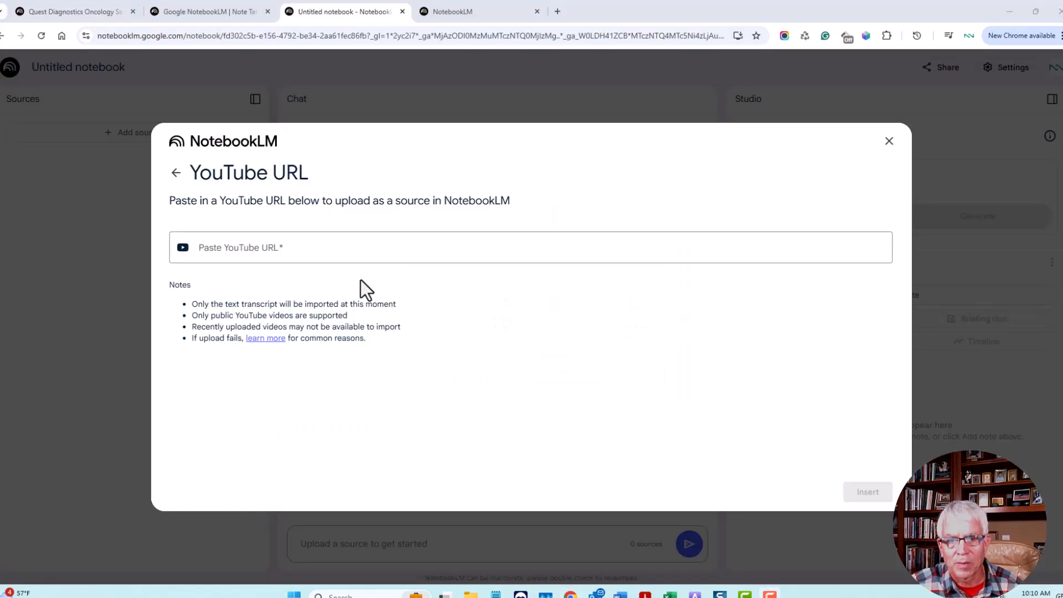
# Step: Try the copied share link as the YouTube source URL in the untitled notebook
pyautogui.rightClick(271, 247)
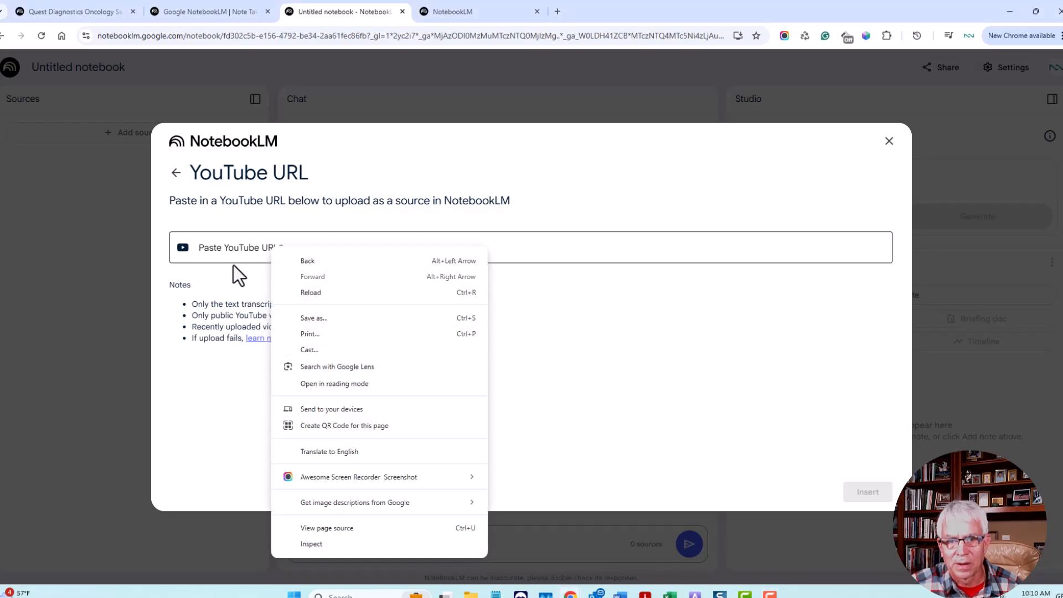
pyautogui.click(226, 247)
pyautogui.rightClick(227, 248)
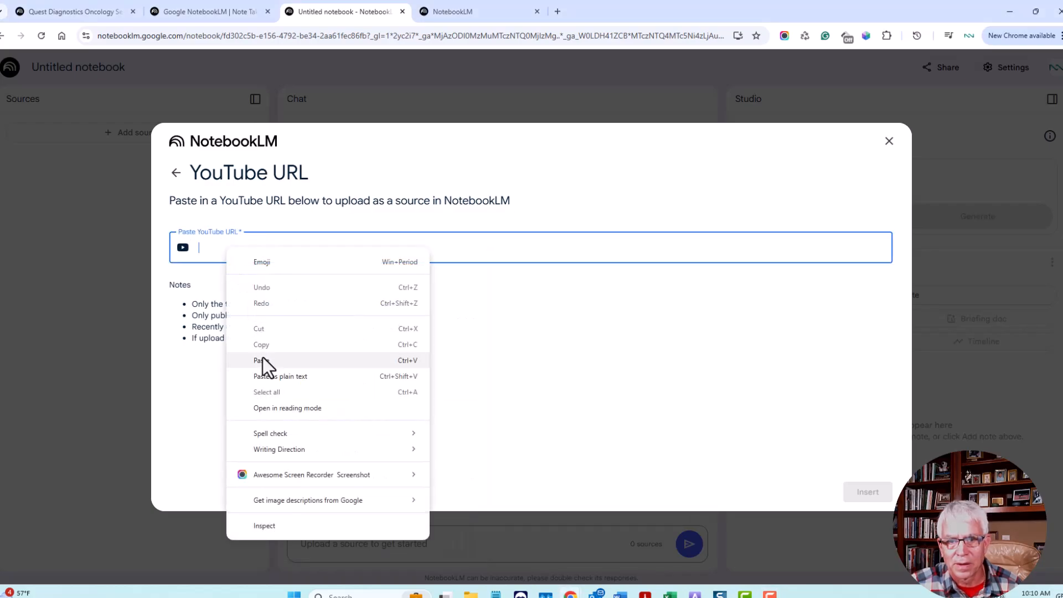
pyautogui.click(262, 359)
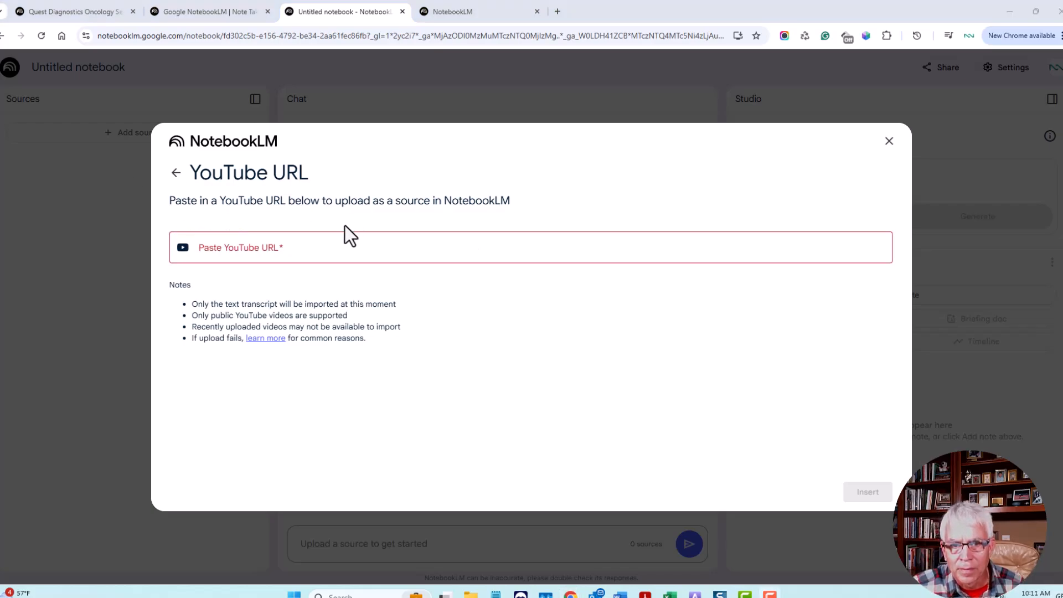
pyautogui.rightClick(258, 244)
pyautogui.click(225, 242)
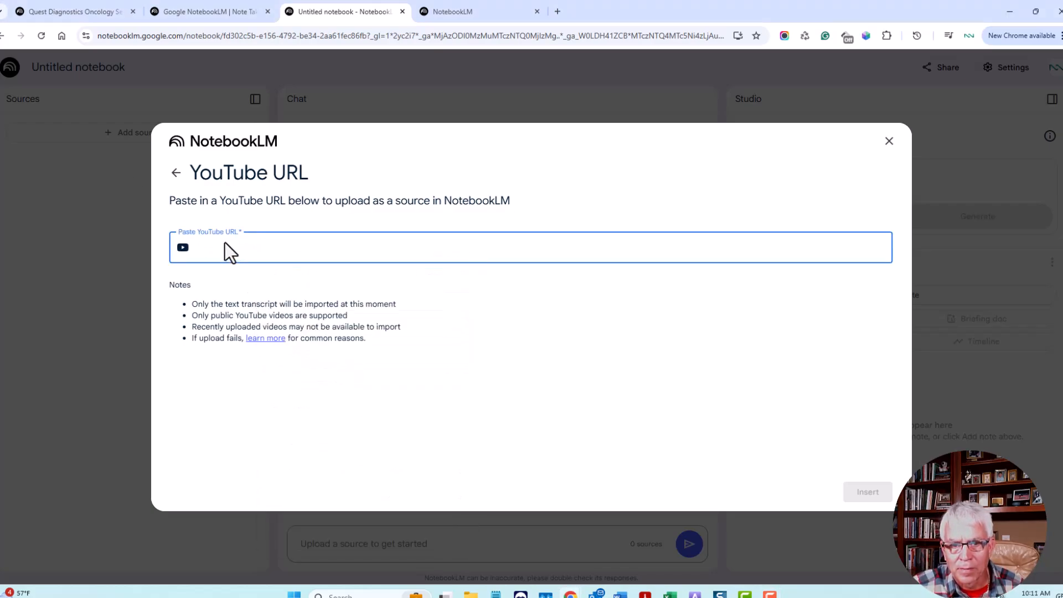
pyautogui.rightClick(224, 242)
pyautogui.click(311, 352)
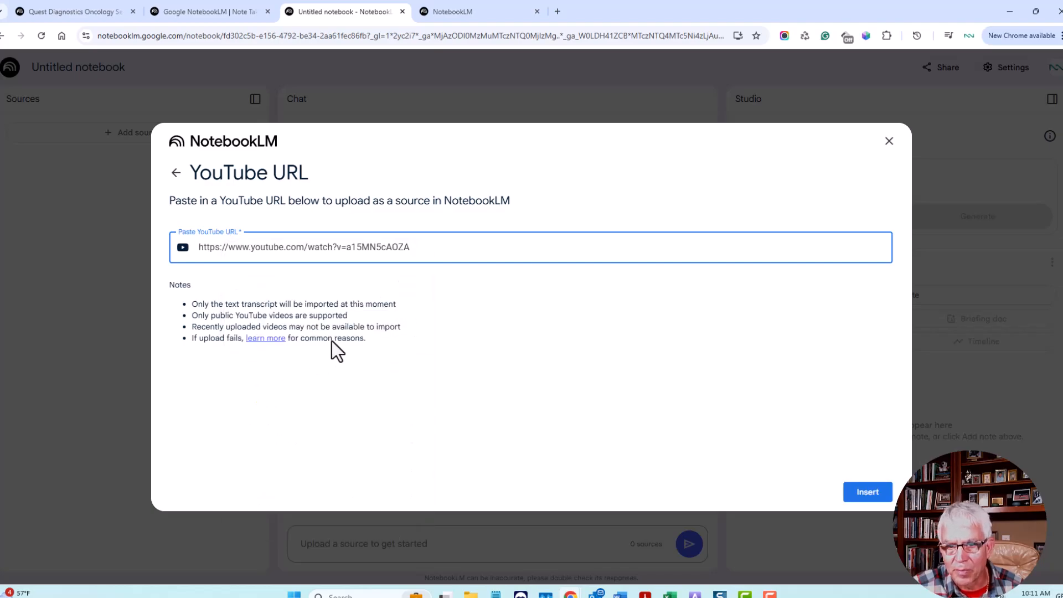
pyautogui.click(856, 494)
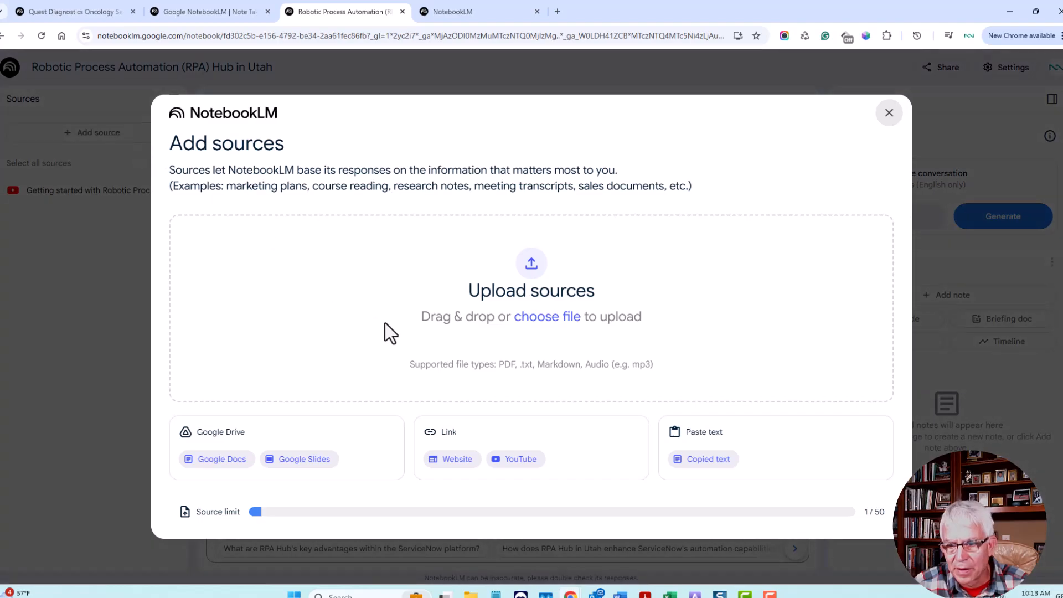
# Step: Upload the PDF Charting_the_automation_journey_whitepaper_FINAL from the Downloads folder as the notebook's second source
pyautogui.click(547, 318)
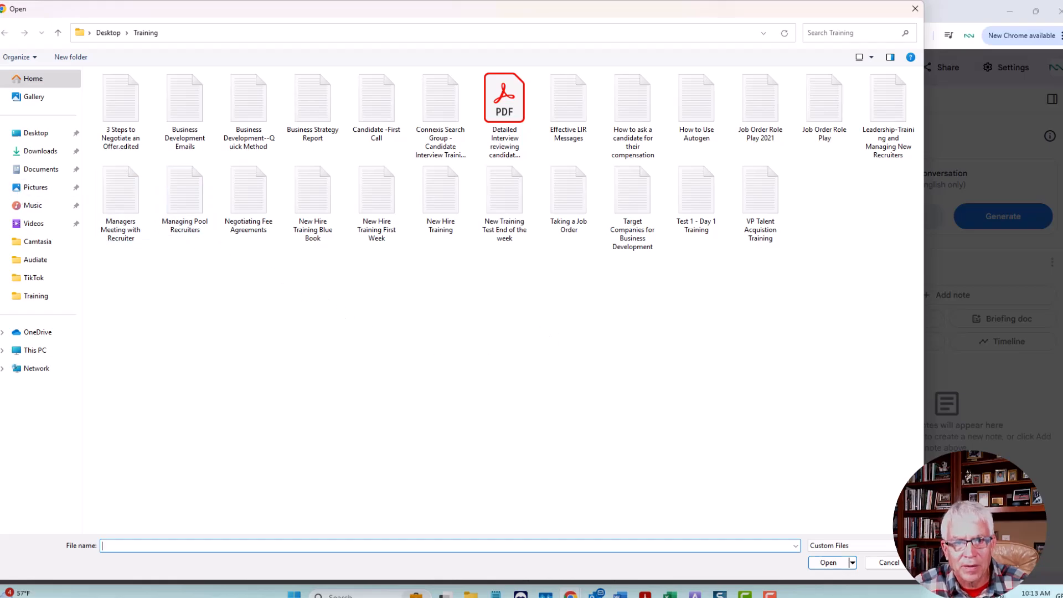
pyautogui.click(50, 152)
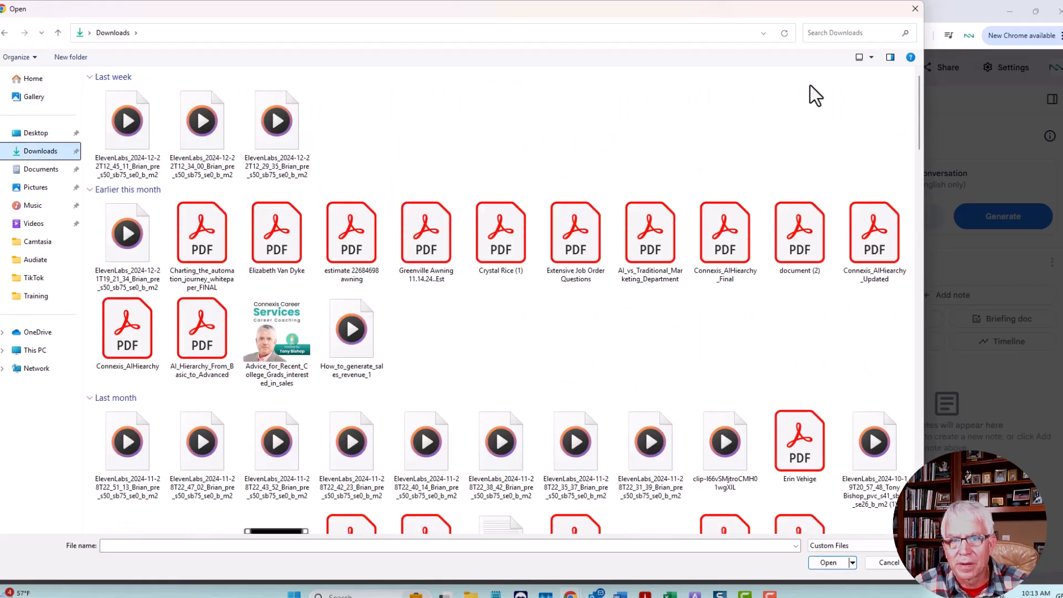
pyautogui.click(839, 35)
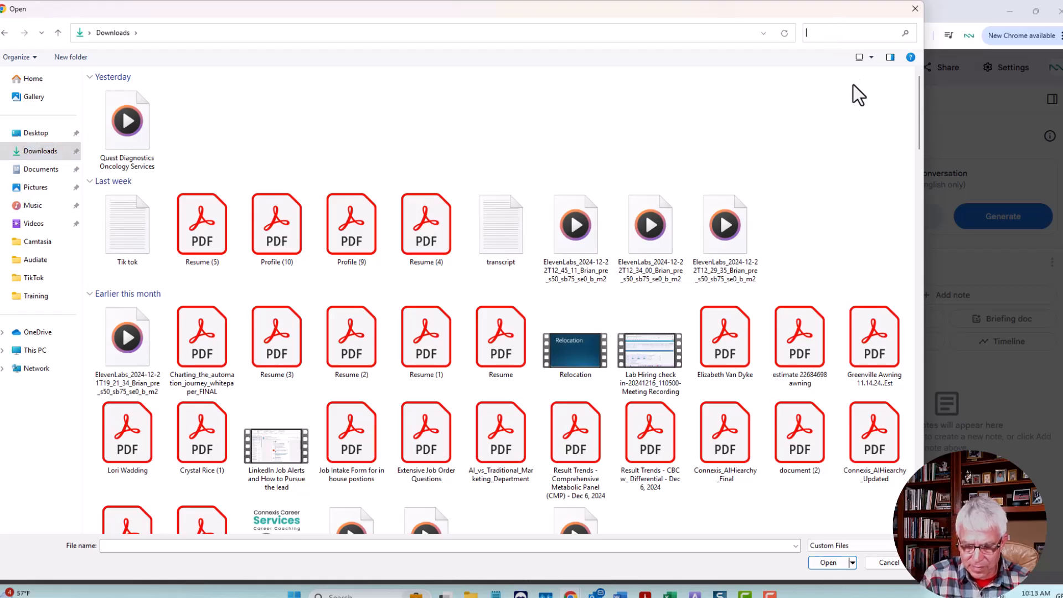
pyautogui.write('RPA')
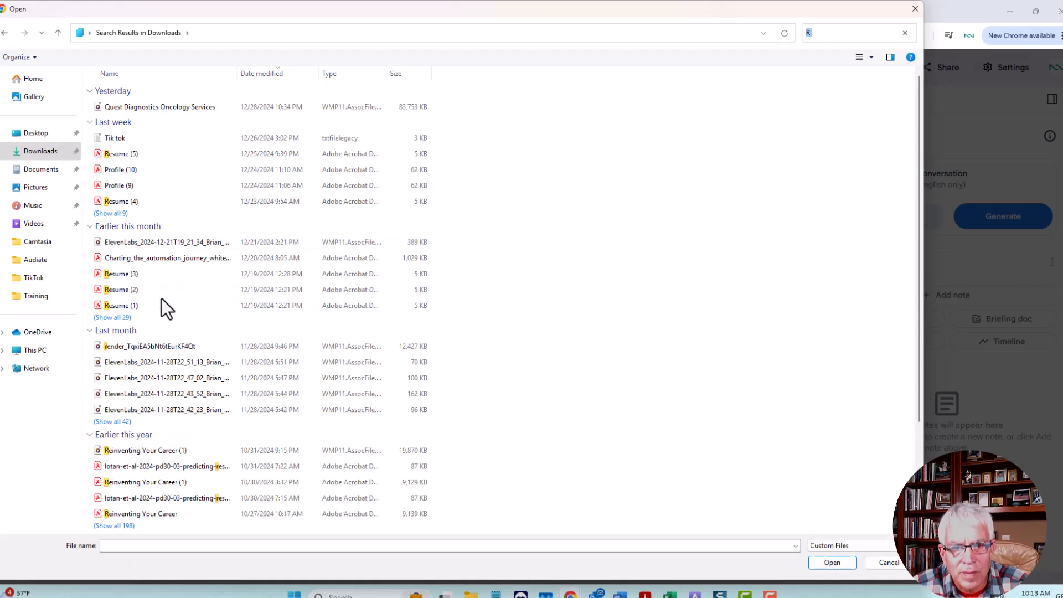
pyautogui.doubleClick(170, 257)
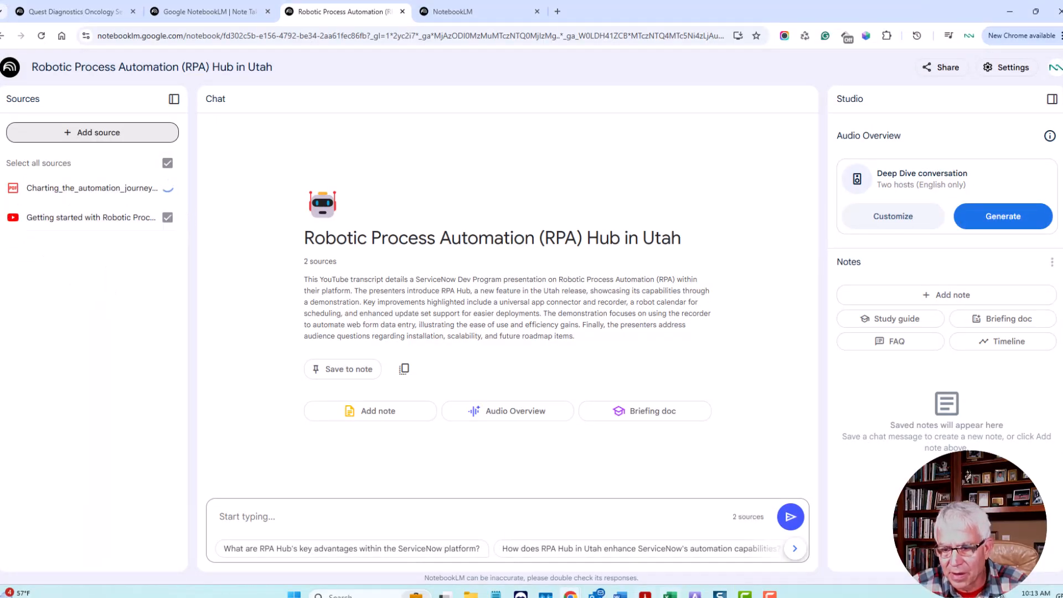
# Step: Switch to Adobe Acrobat and examine the automation journey white paper from its cover through the common RPA use cases, then minimize it
pyautogui.moveTo(645, 595)
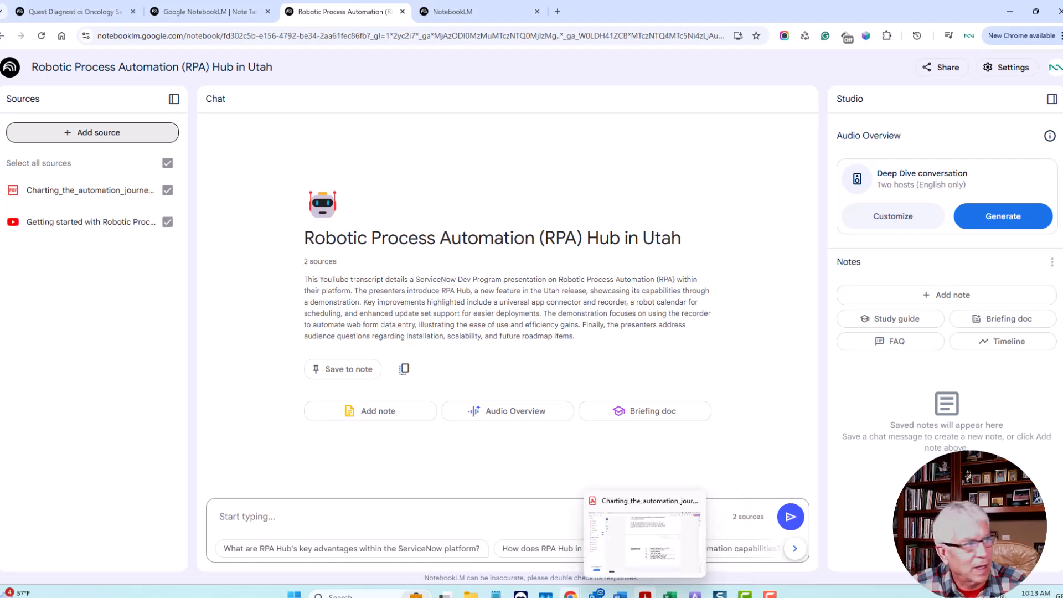
pyautogui.click(644, 594)
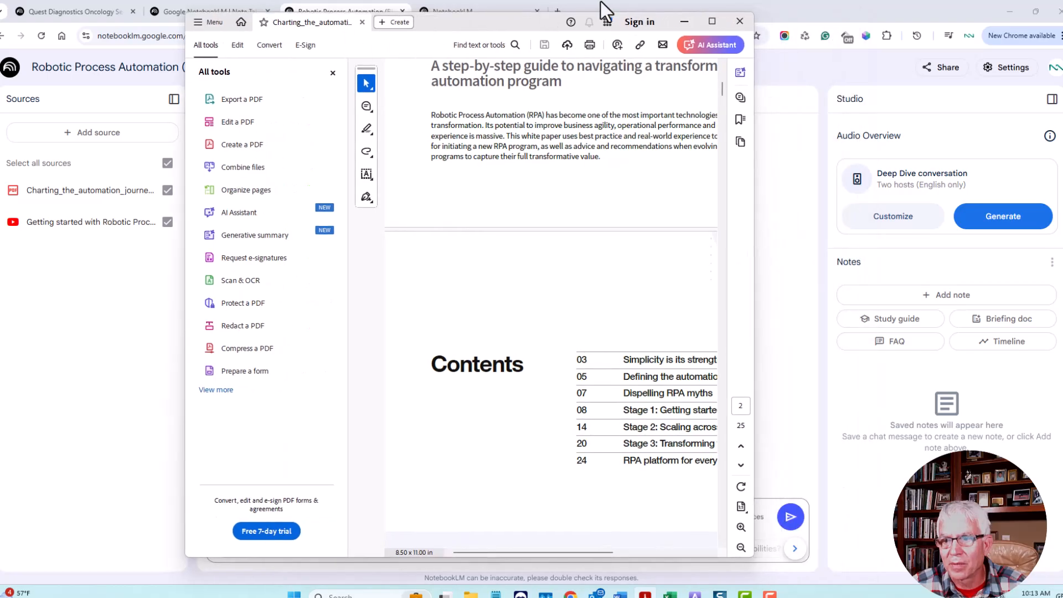
pyautogui.click(712, 24)
pyautogui.scroll(5, 628, 319)
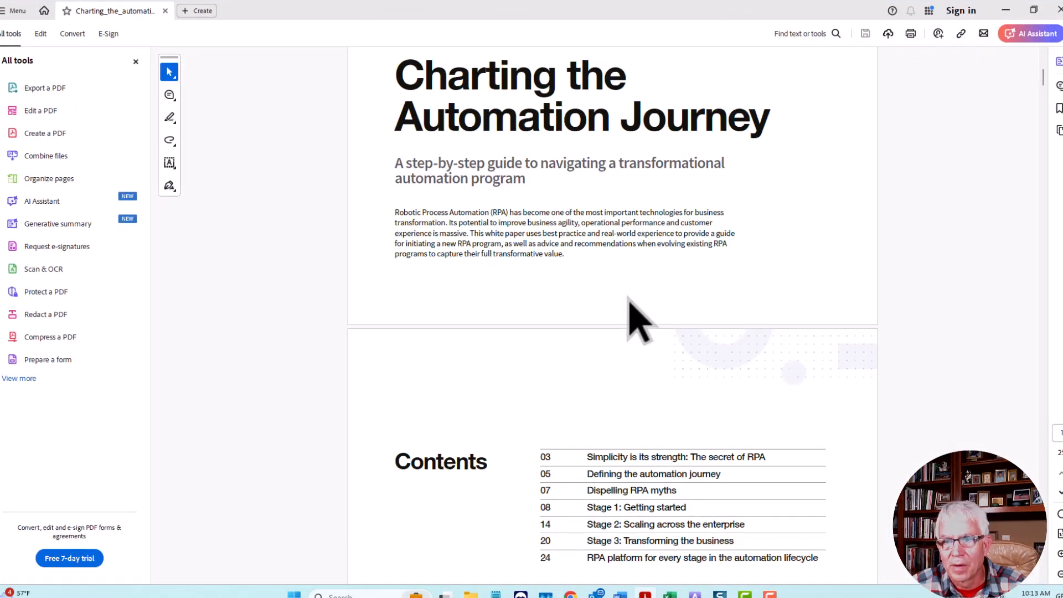
pyautogui.scroll(3, 639, 332)
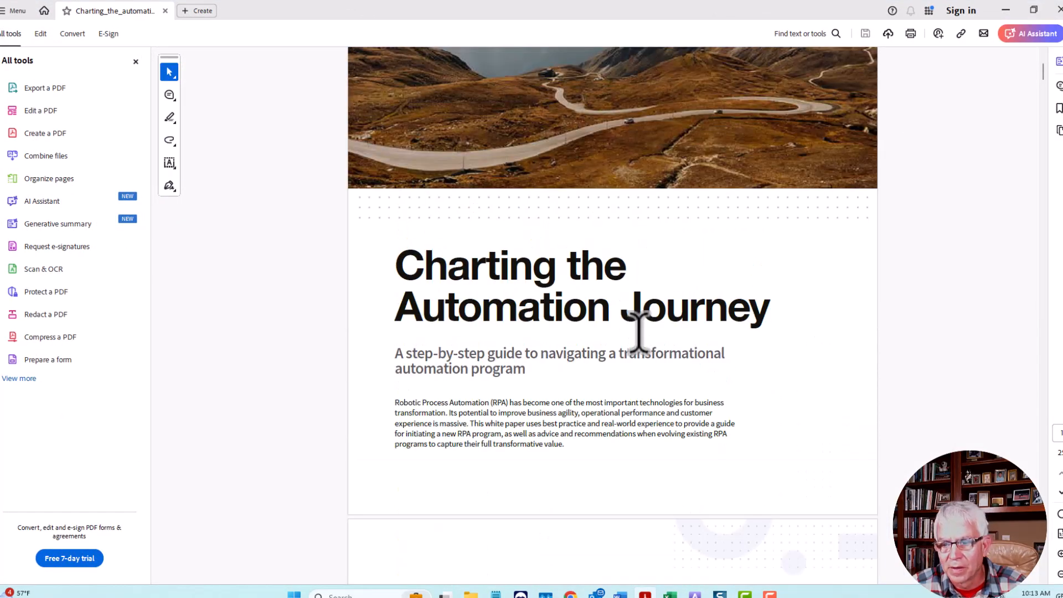
pyautogui.scroll(-5, 638, 332)
pyautogui.scroll(-7, 638, 332)
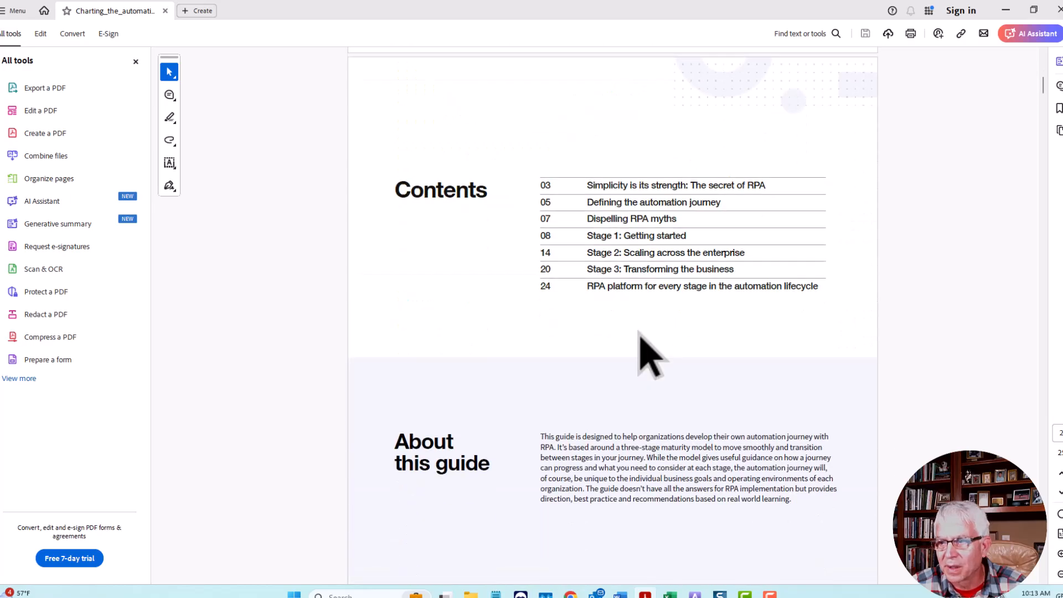
pyautogui.scroll(-6, 647, 354)
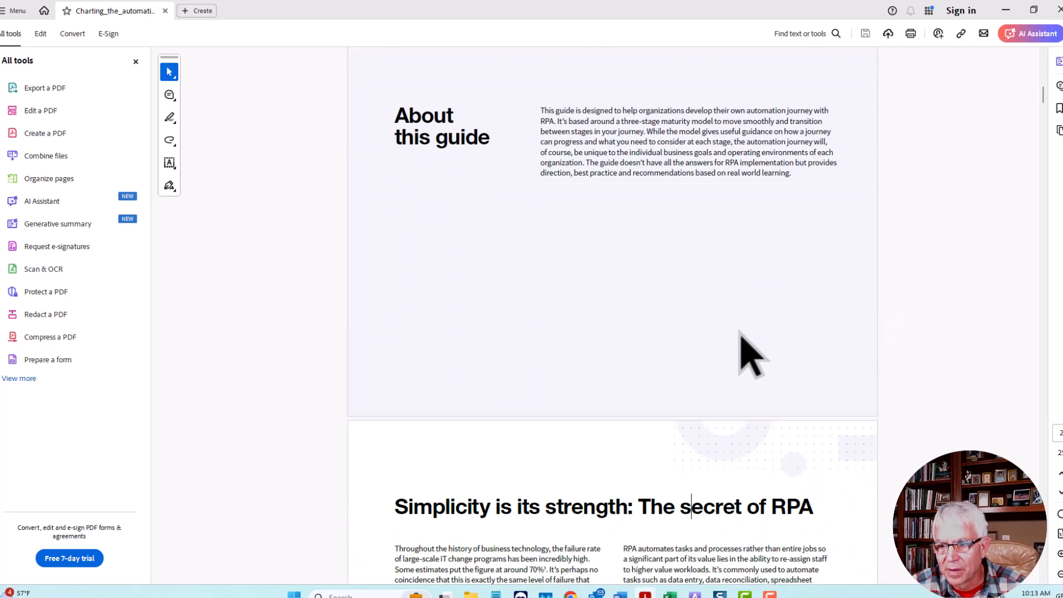
pyautogui.scroll(-3, 740, 331)
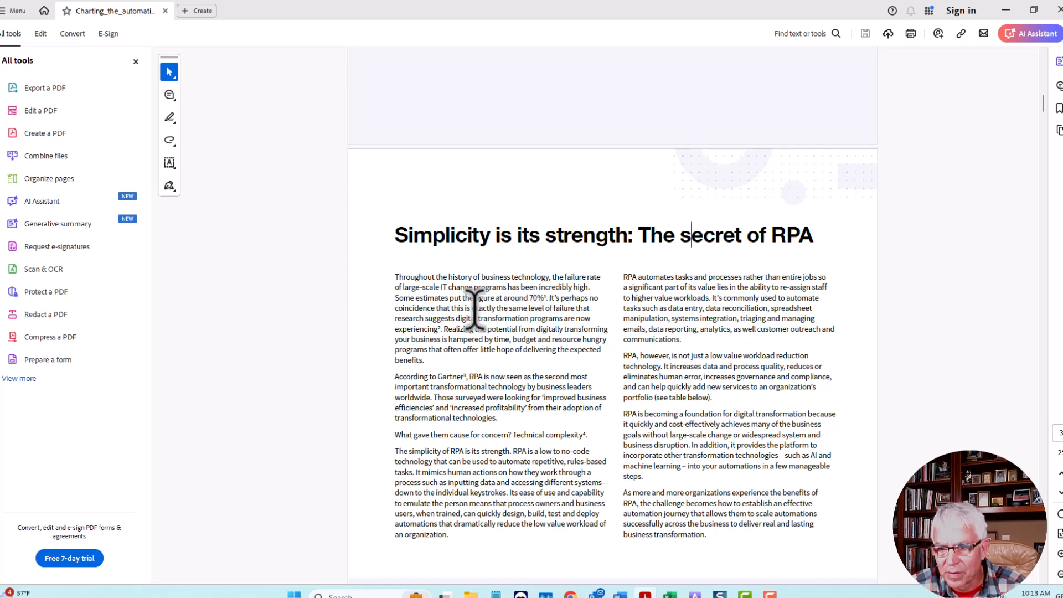
pyautogui.click(692, 243)
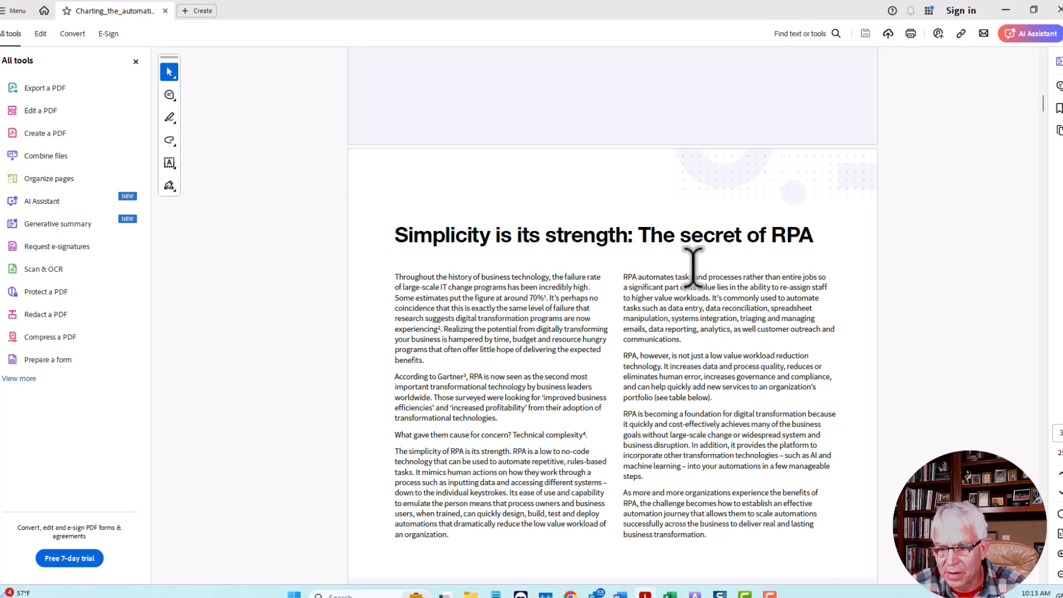
pyautogui.scroll(-6, 692, 267)
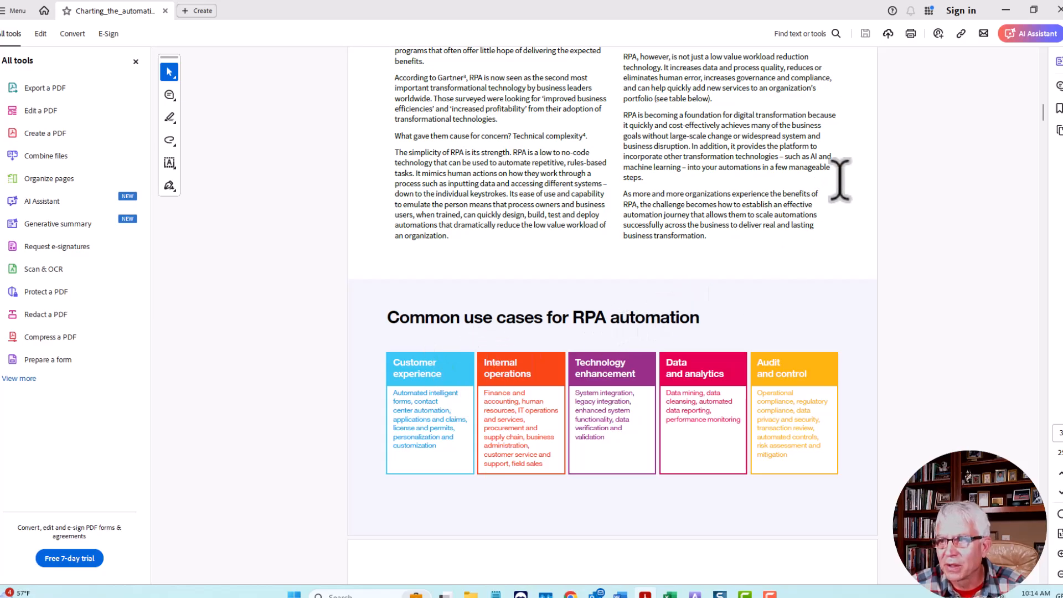
pyautogui.click(1005, 12)
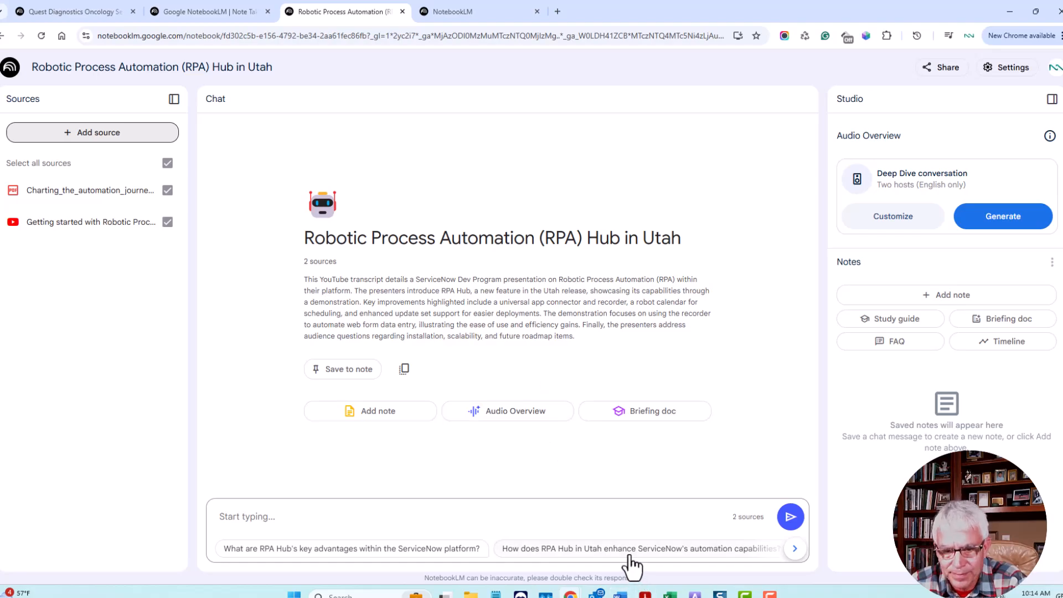
# Step: Ask the notebook chat "How can I use RPA in my recruiting business?"
pyautogui.click(311, 518)
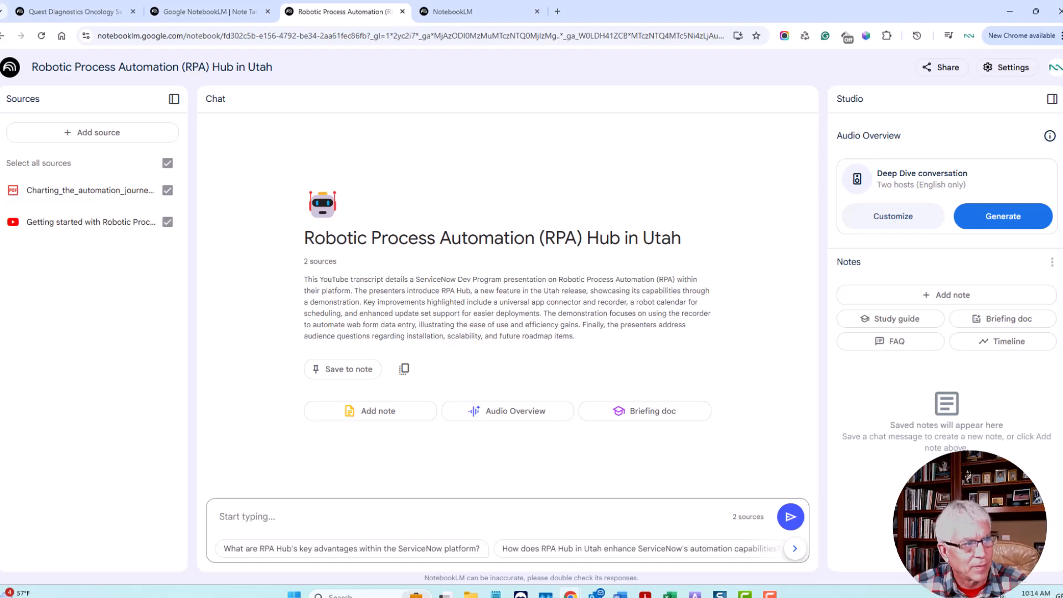
pyautogui.write('How can I use RPA in my recruiting business?')
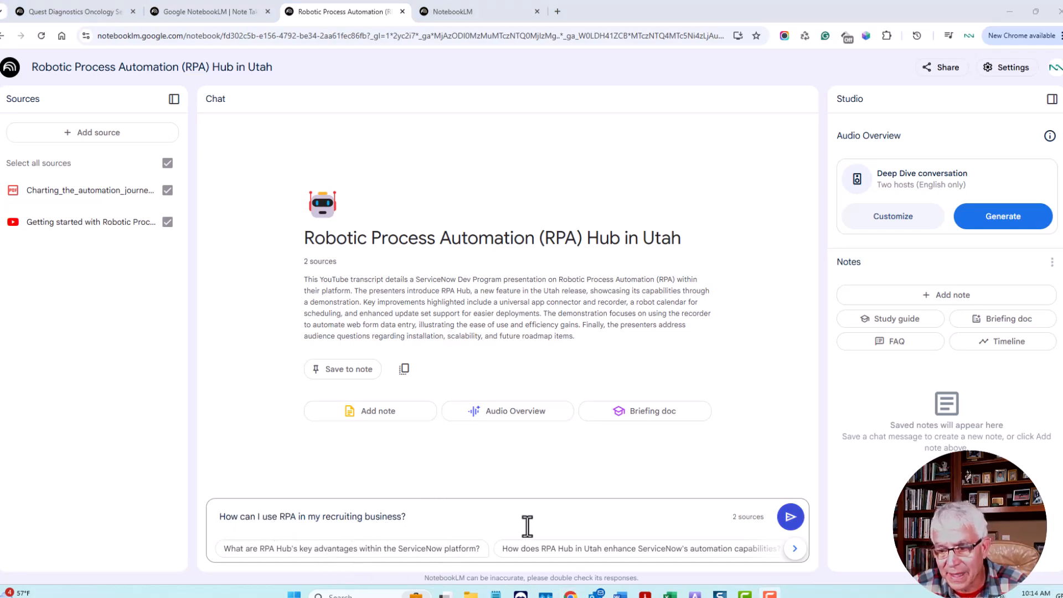
pyautogui.click(789, 517)
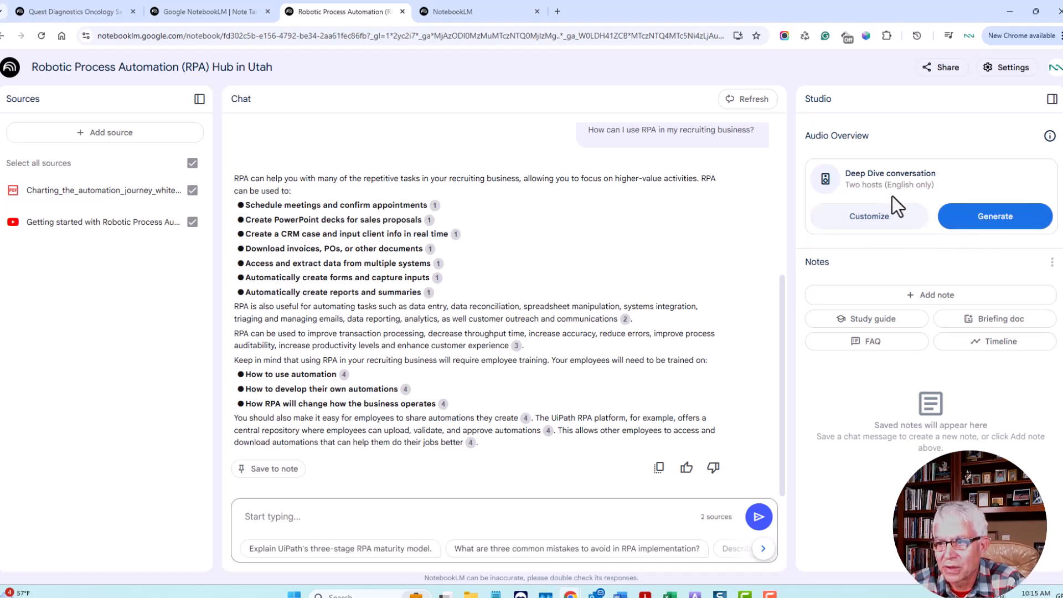
# Step: Generate the Deep Dive conversation audio overview, play its opening for about 24 seconds, and pause it
pyautogui.click(983, 221)
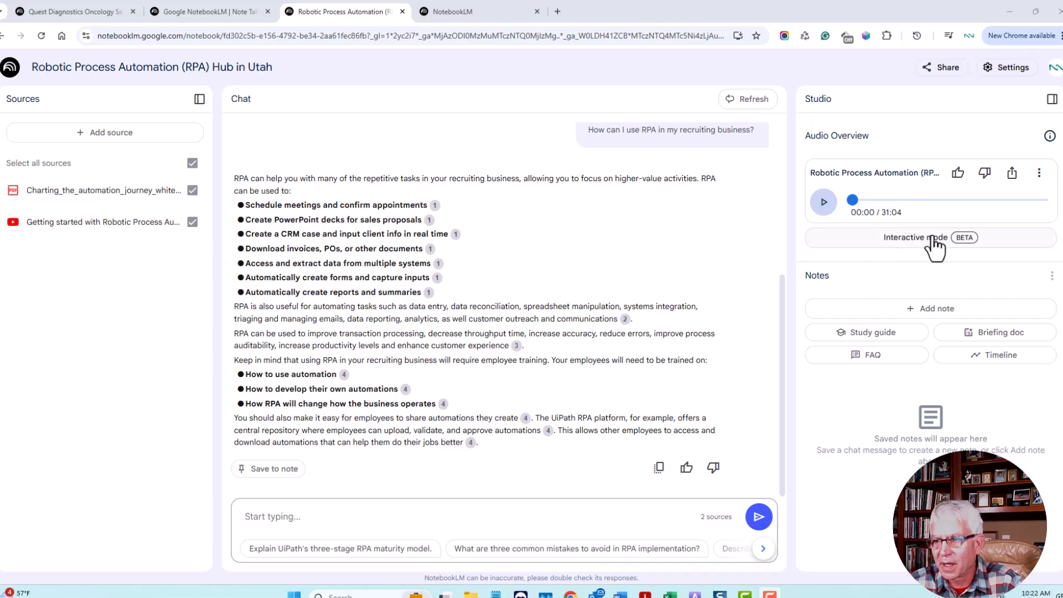
pyautogui.click(823, 204)
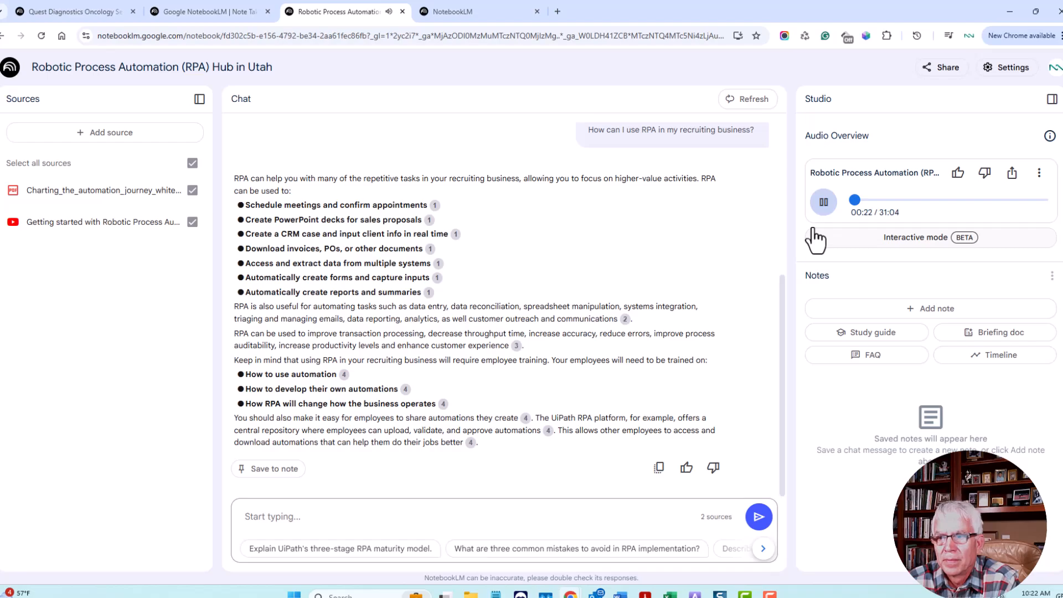
pyautogui.click(823, 202)
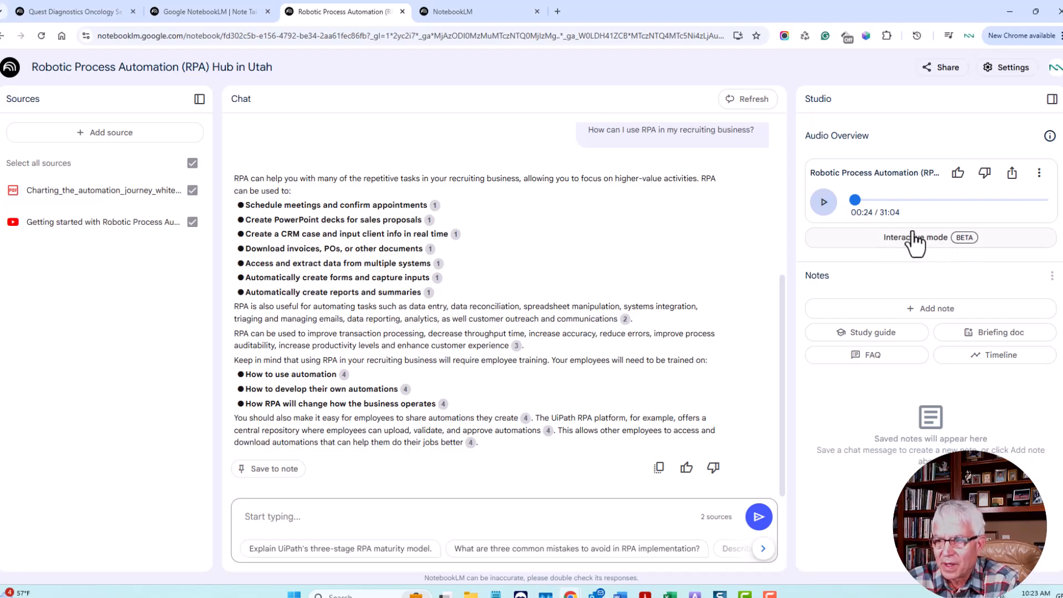
# Step: Enable public access for the audio overview, copy its share link, and return to the chat answer
pyautogui.click(1012, 175)
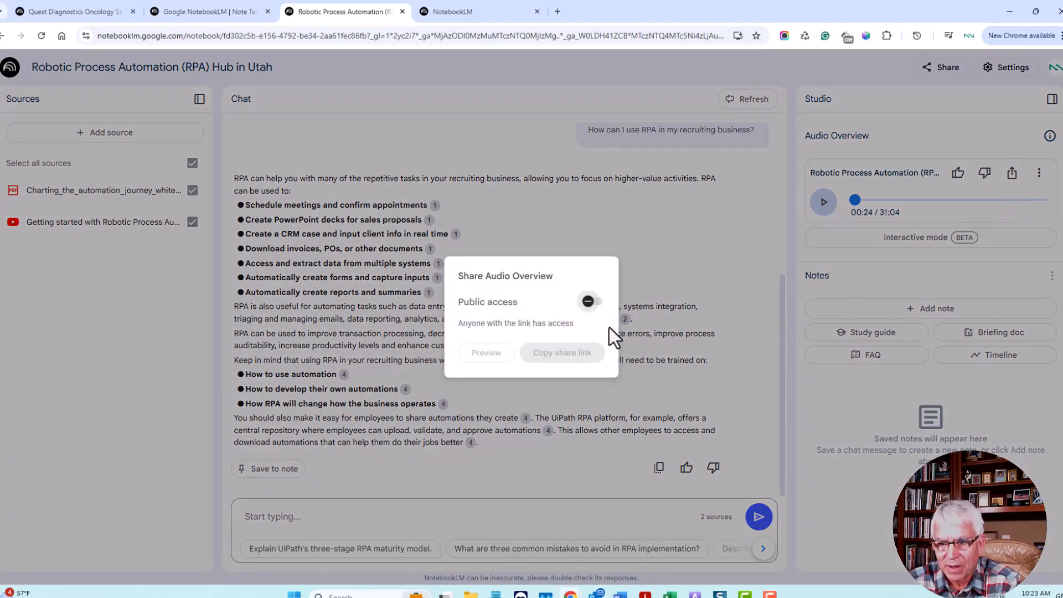
pyautogui.click(590, 302)
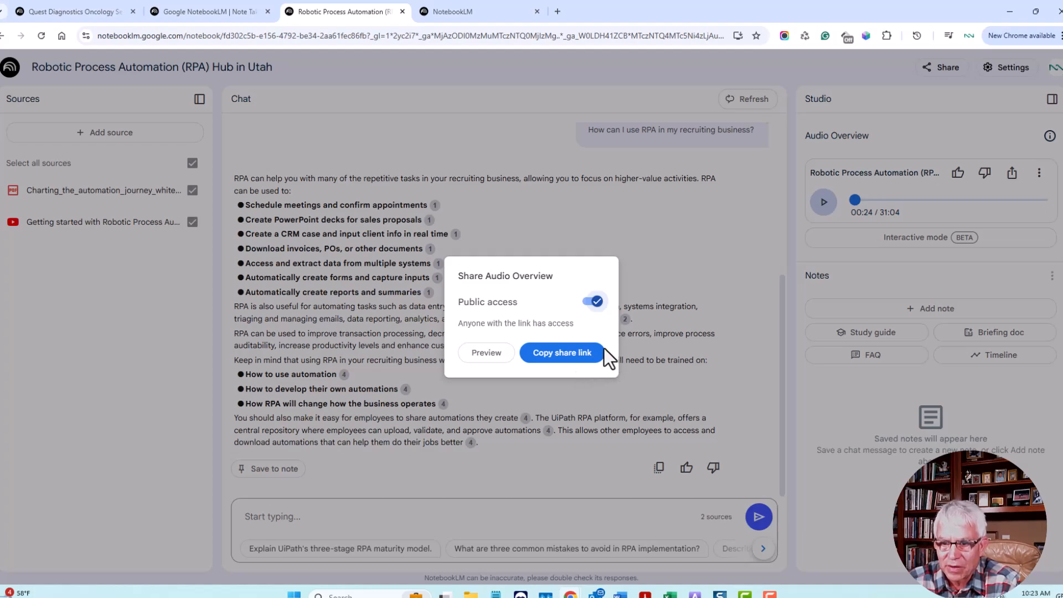
pyautogui.click(567, 354)
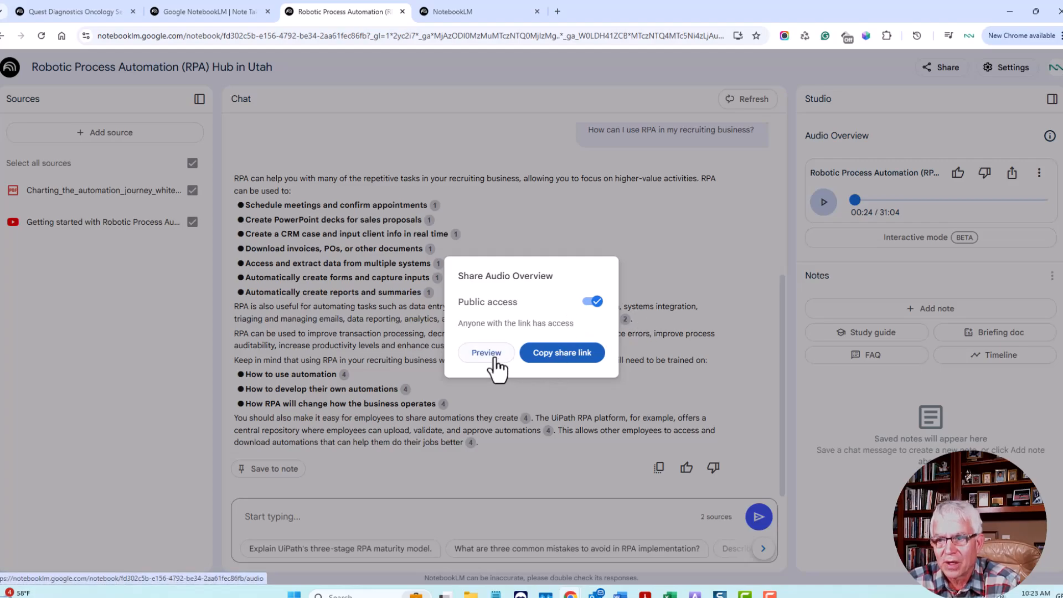
pyautogui.click(698, 261)
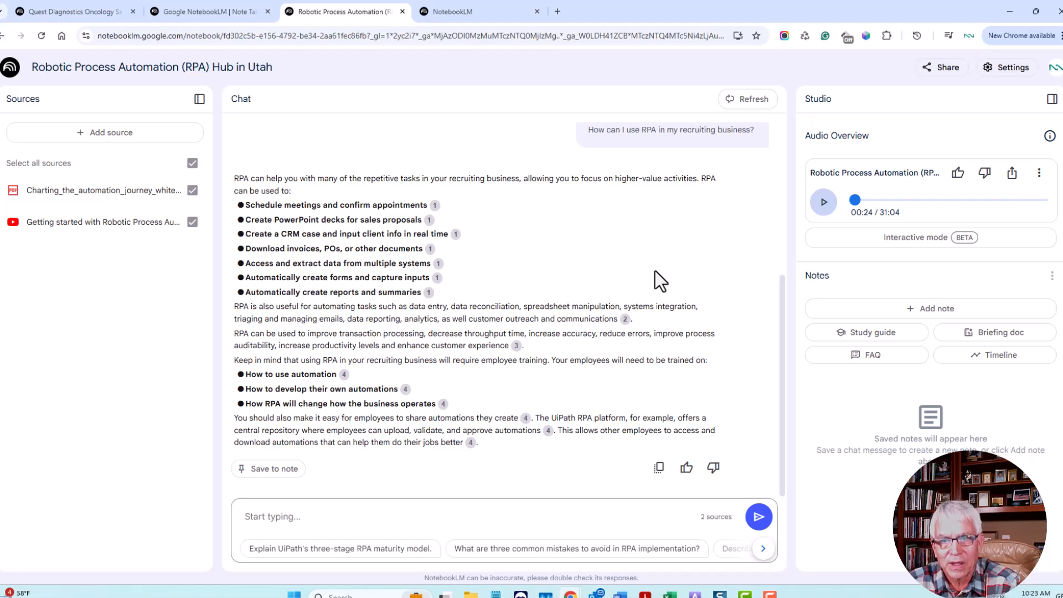
pyautogui.scroll(4, 655, 270)
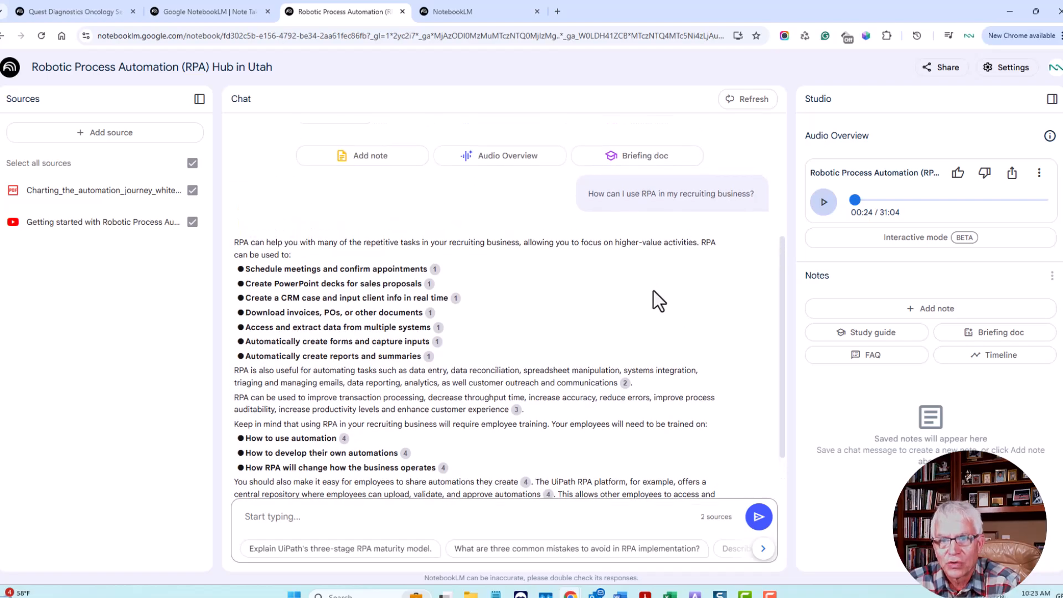